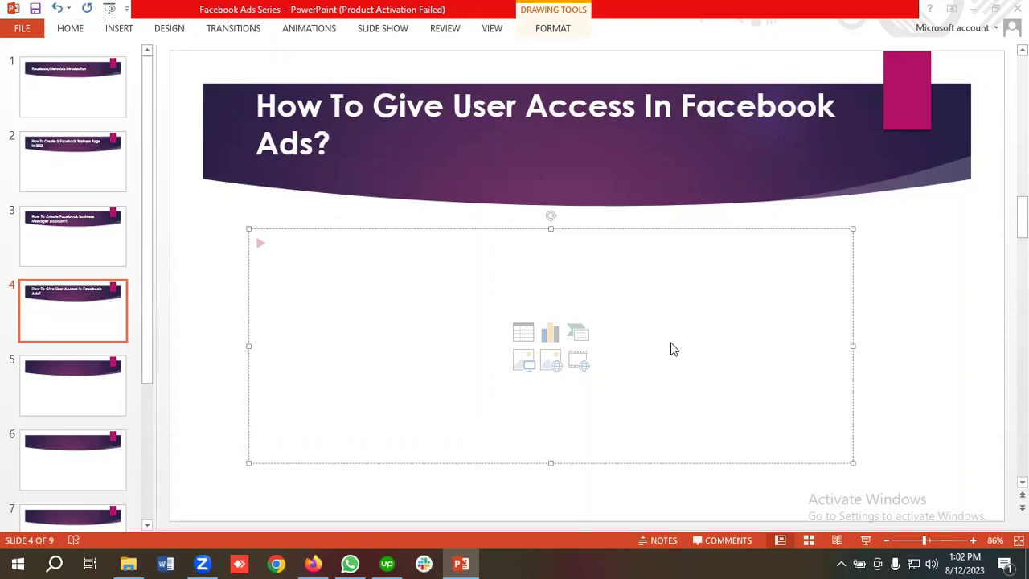
# Step: Switch from the PowerPoint slide to the Business Settings People page in Firefox
pyautogui.click(313, 563)
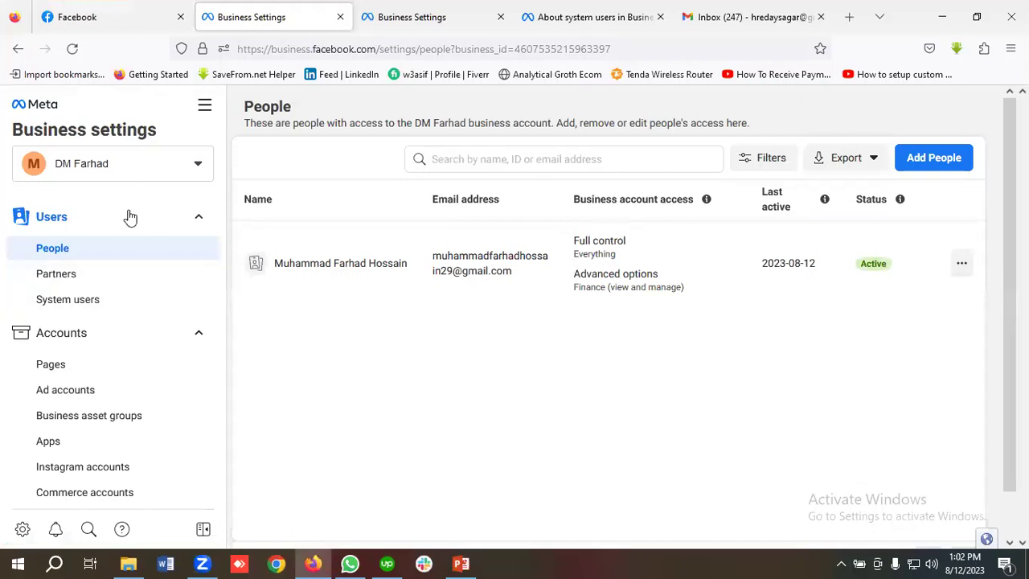
pyautogui.click(204, 107)
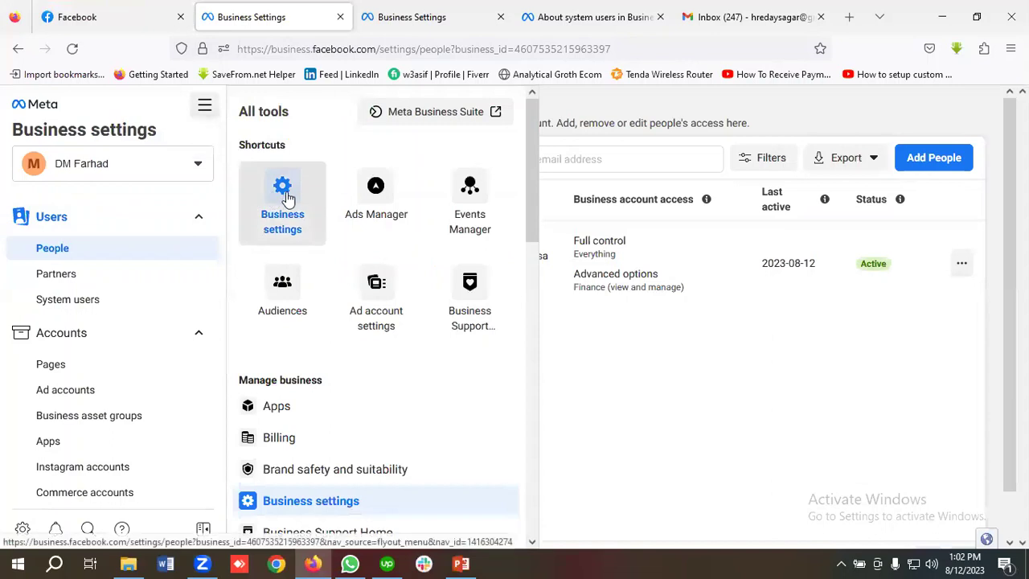
pyautogui.click(157, 106)
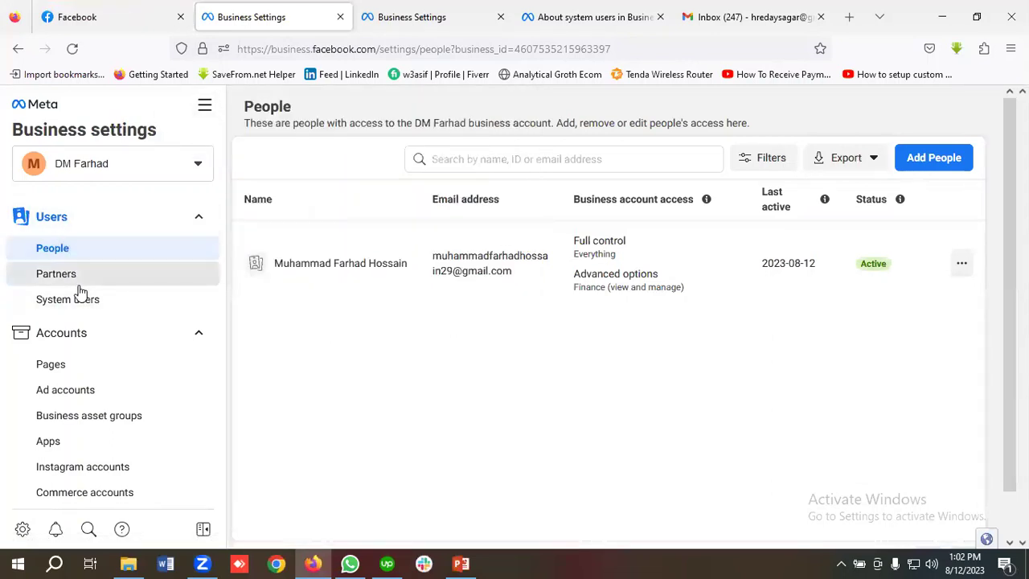
pyautogui.click(56, 249)
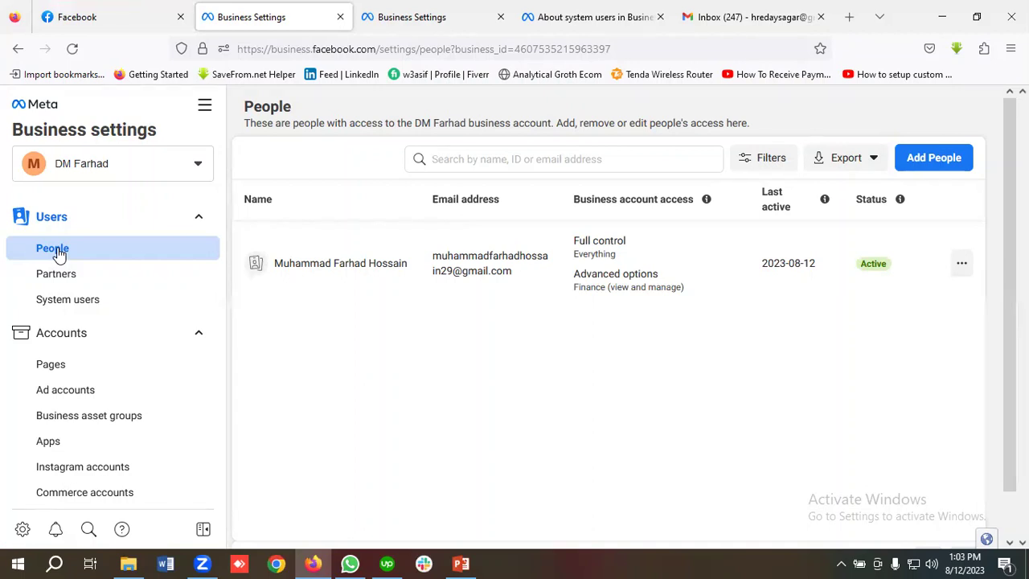
pyautogui.click(56, 280)
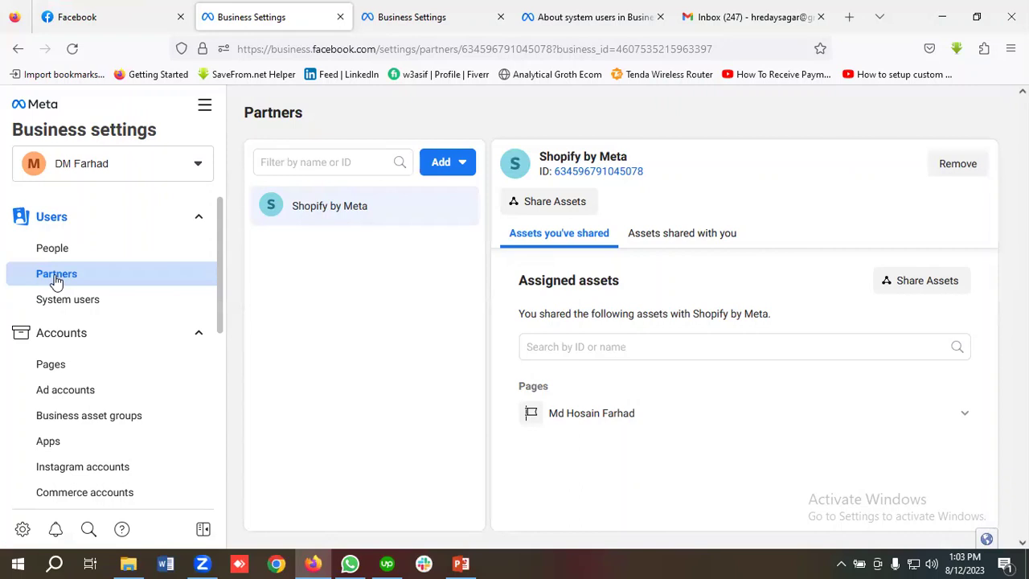
pyautogui.click(55, 250)
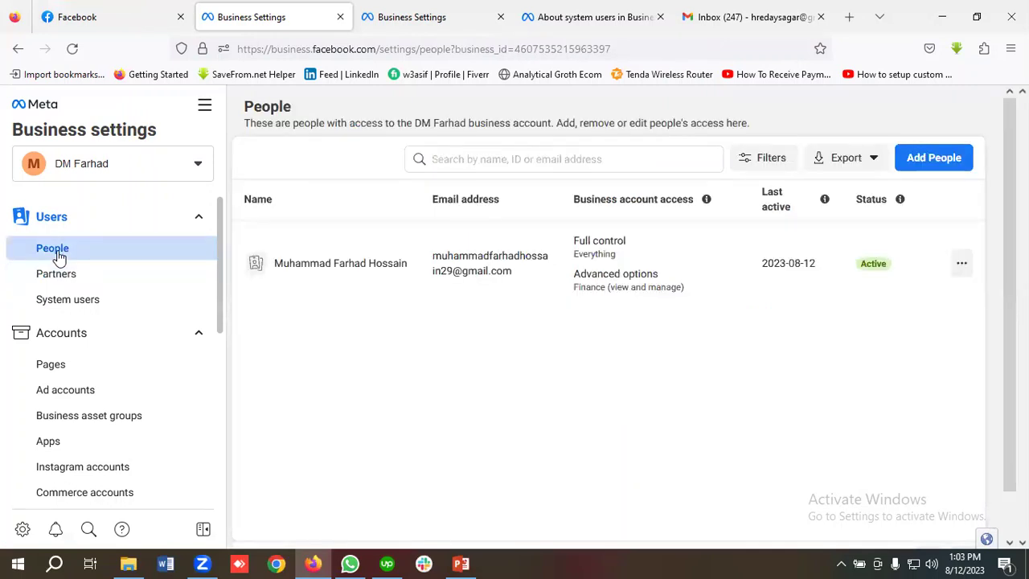
pyautogui.click(932, 157)
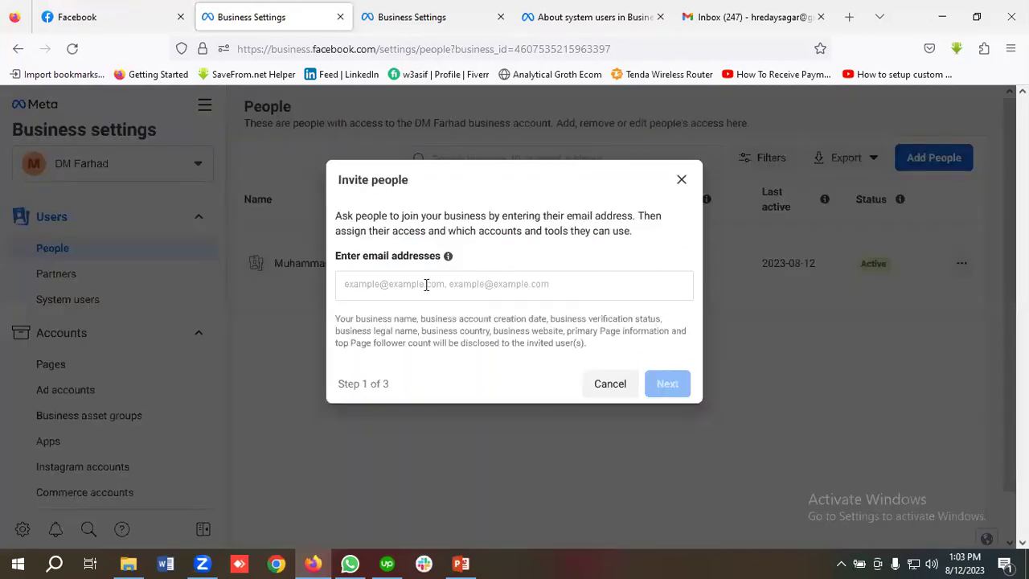
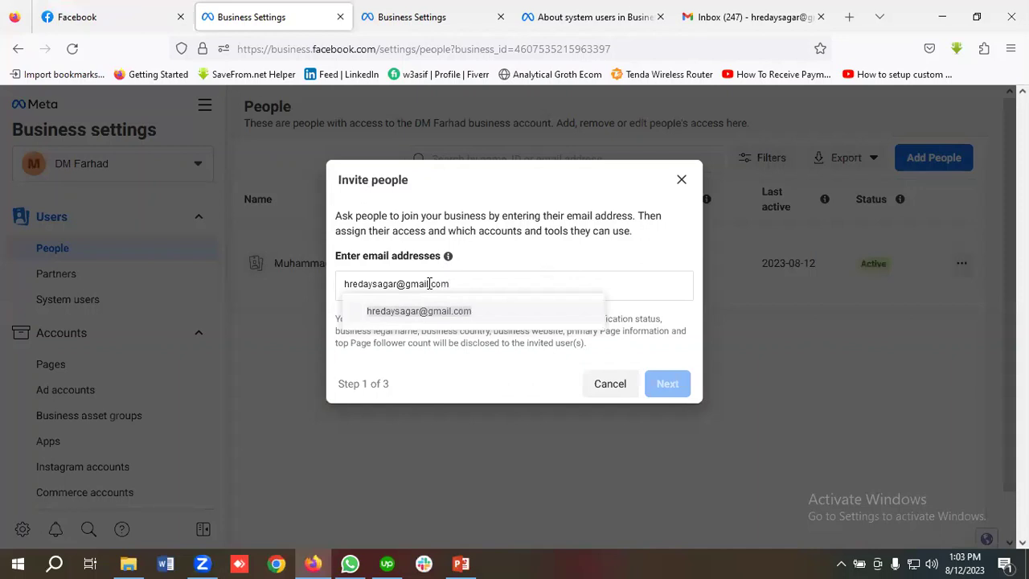
# Step: Enter the invitee's Gmail address, accept the suggestion, and advance past the Basic access step
pyautogui.click(429, 315)
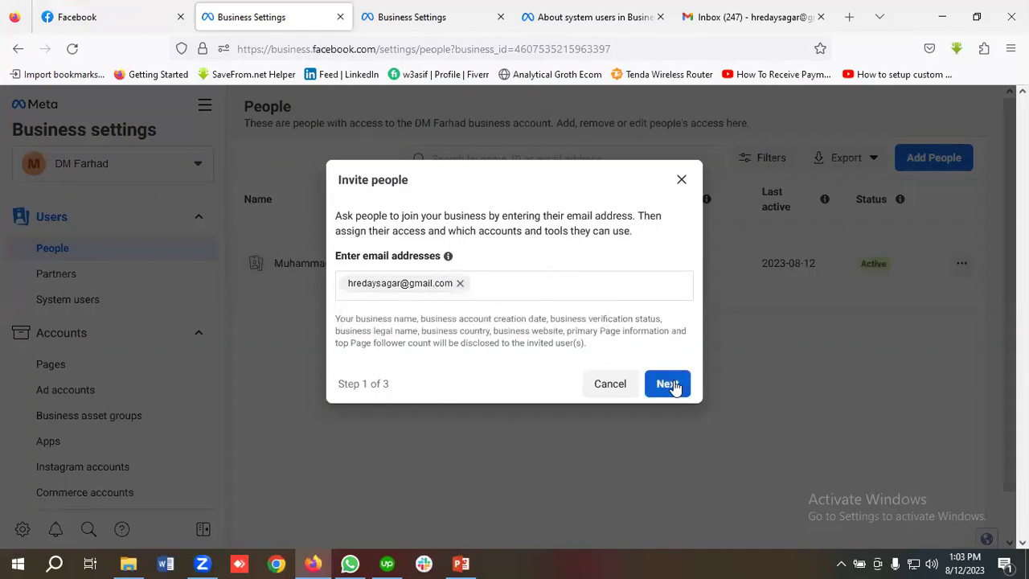
pyautogui.click(666, 383)
pyautogui.scroll(-3, 501, 340)
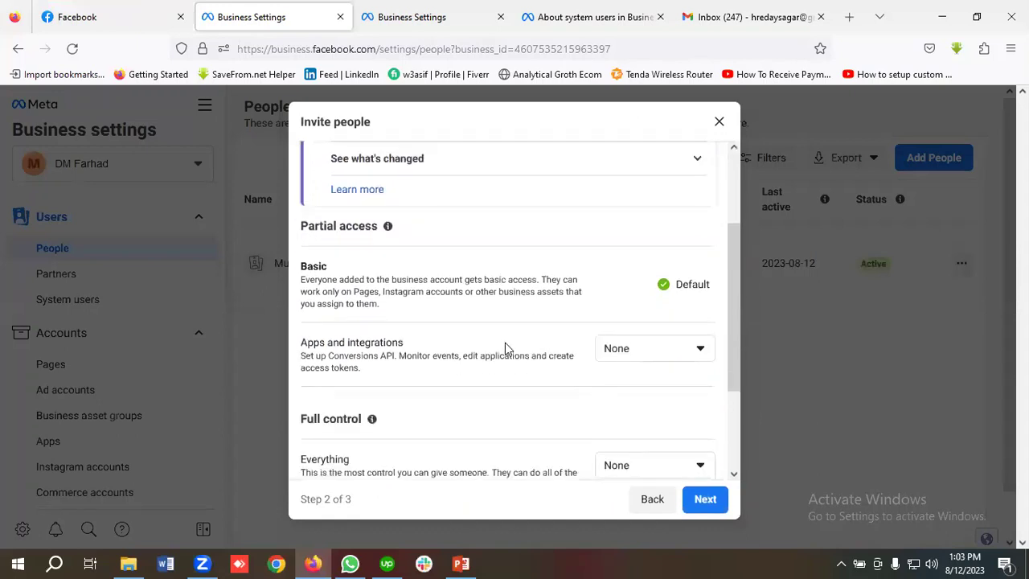
pyautogui.scroll(-3, 506, 348)
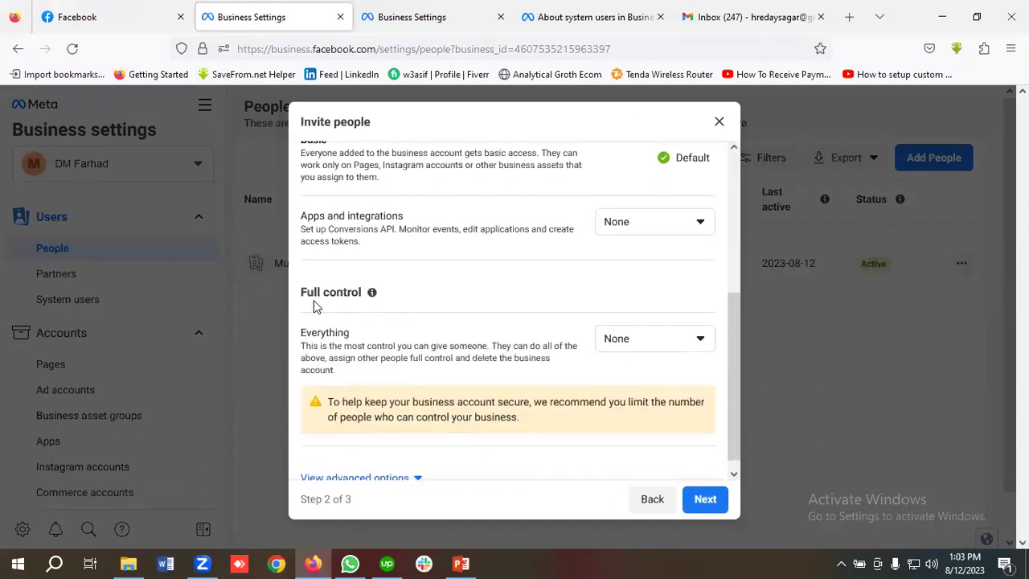
pyautogui.scroll(-1, 487, 311)
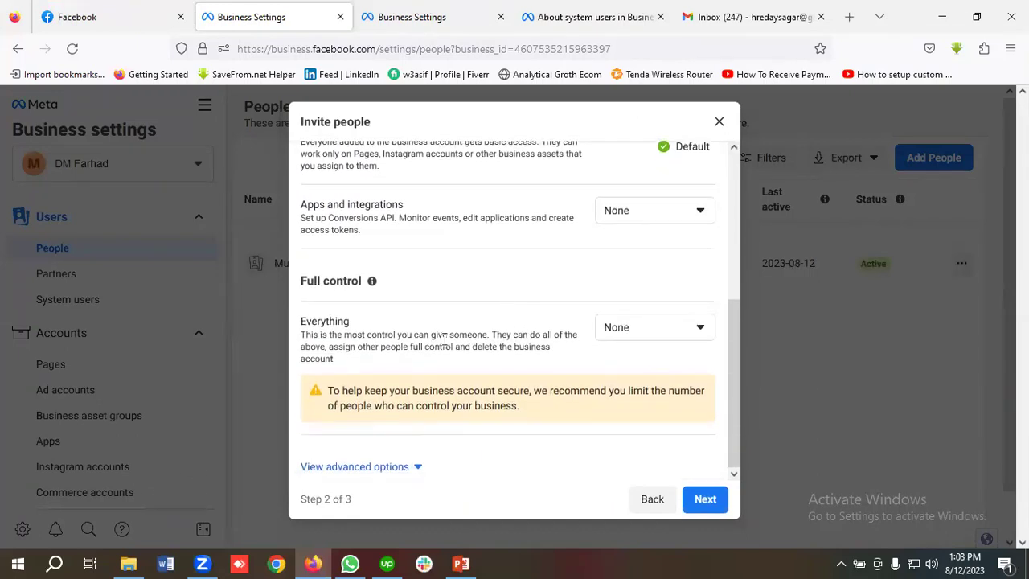
pyautogui.click(704, 503)
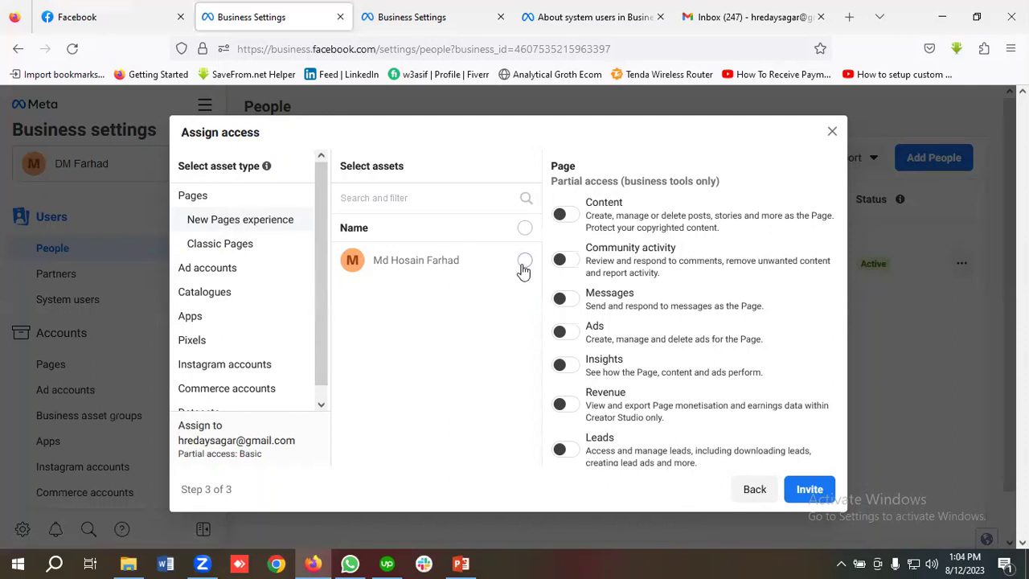
# Step: Select the business's Page and grant the invitee full control (Everything) over it
pyautogui.click(524, 261)
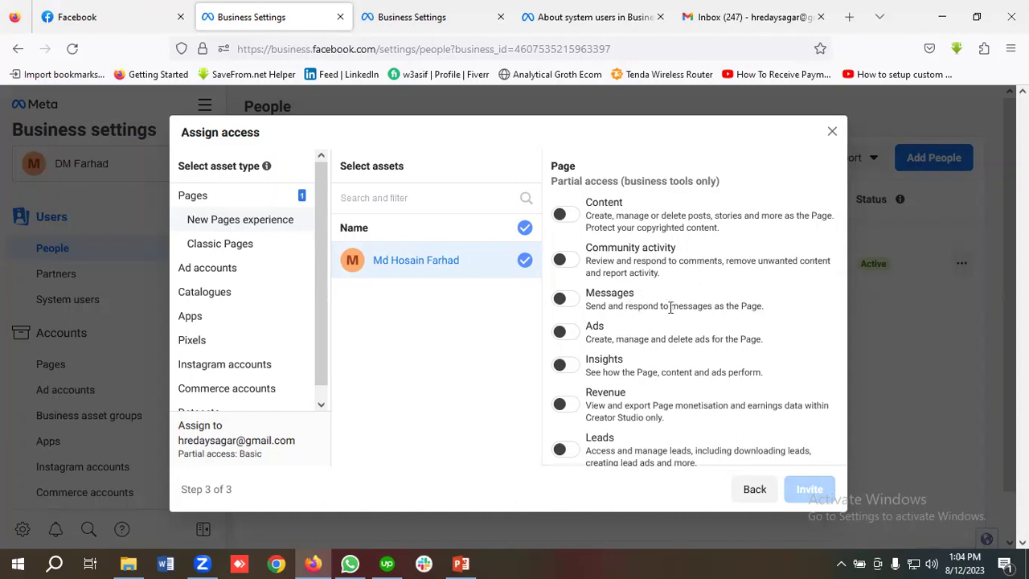
pyautogui.scroll(-2, 645, 358)
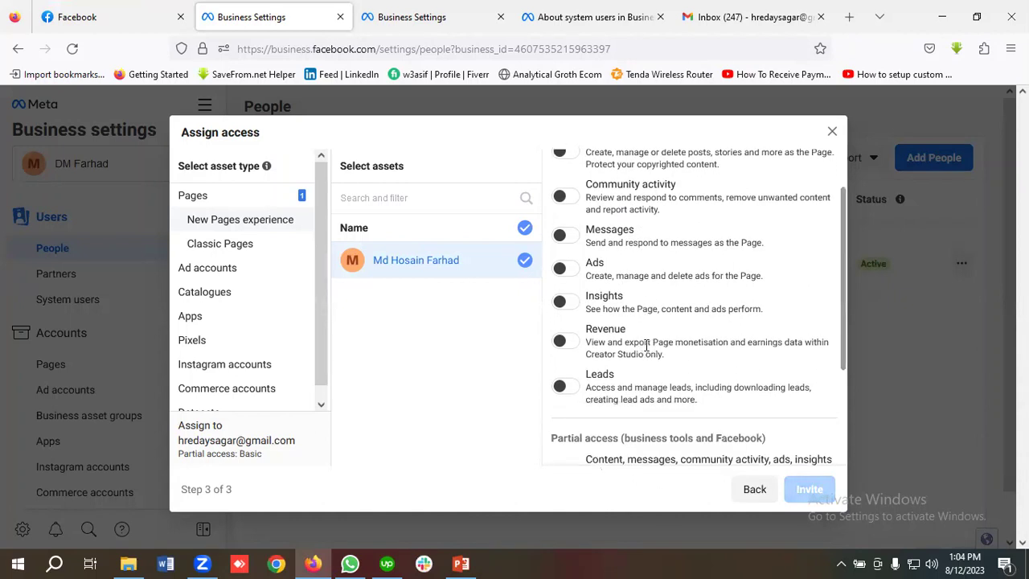
pyautogui.scroll(-4, 645, 345)
pyautogui.scroll(1, 587, 357)
pyautogui.scroll(4, 599, 333)
pyautogui.scroll(-6, 623, 297)
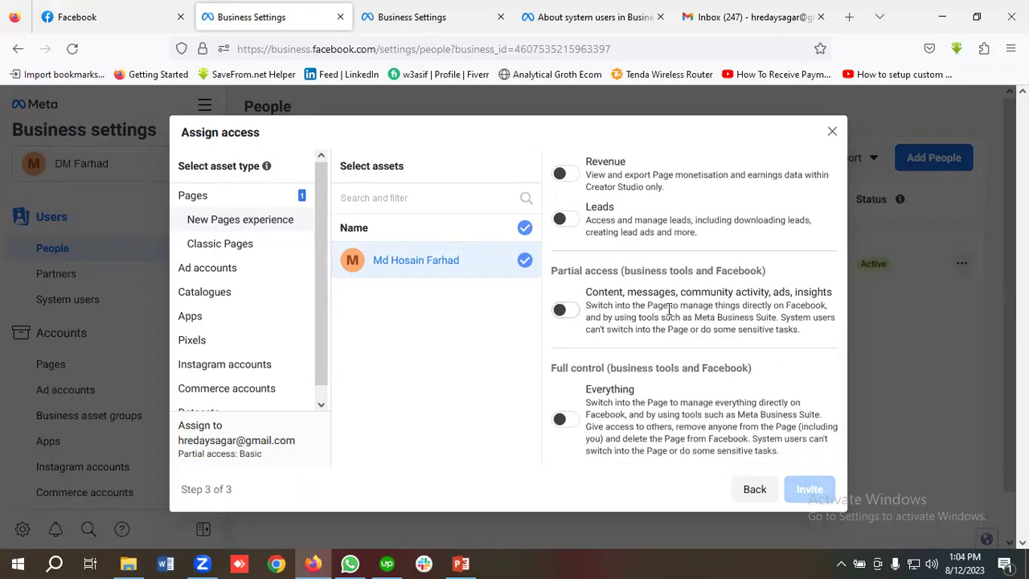
pyautogui.click(566, 421)
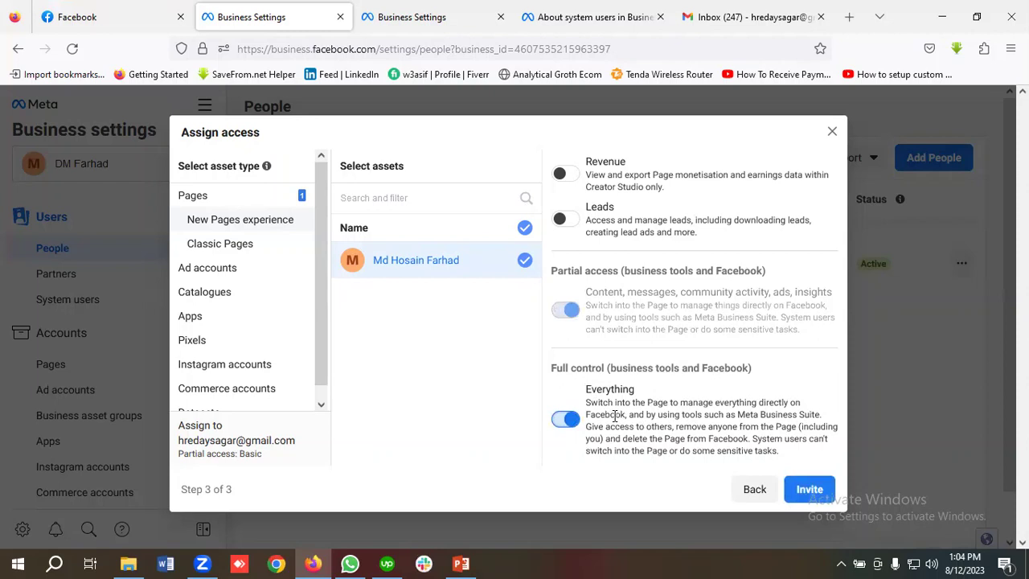
pyautogui.click(222, 270)
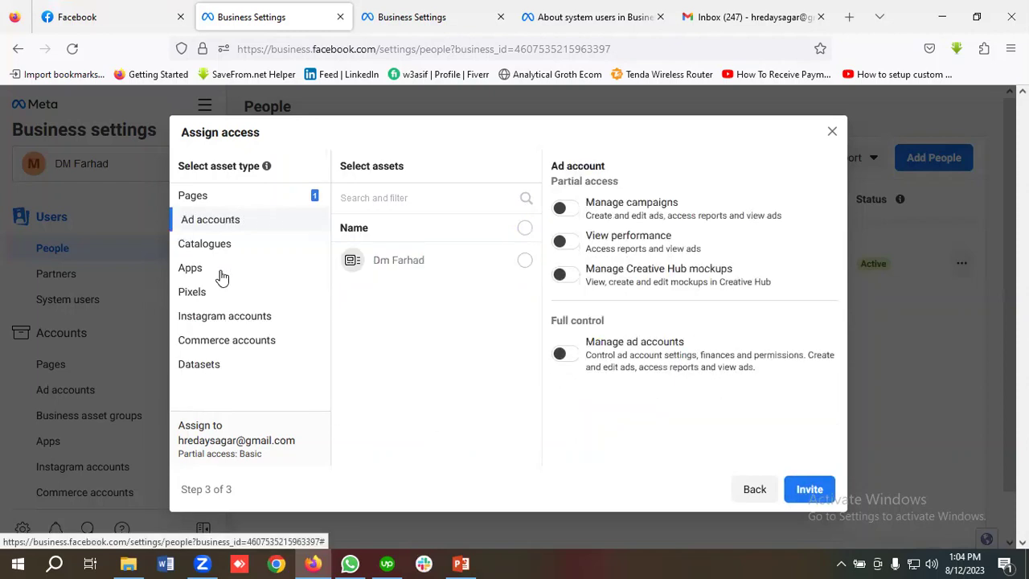
# Step: Assign the Dm Farhad ad account with Manage ad accounts, then check catalogues and apps
pyautogui.click(523, 265)
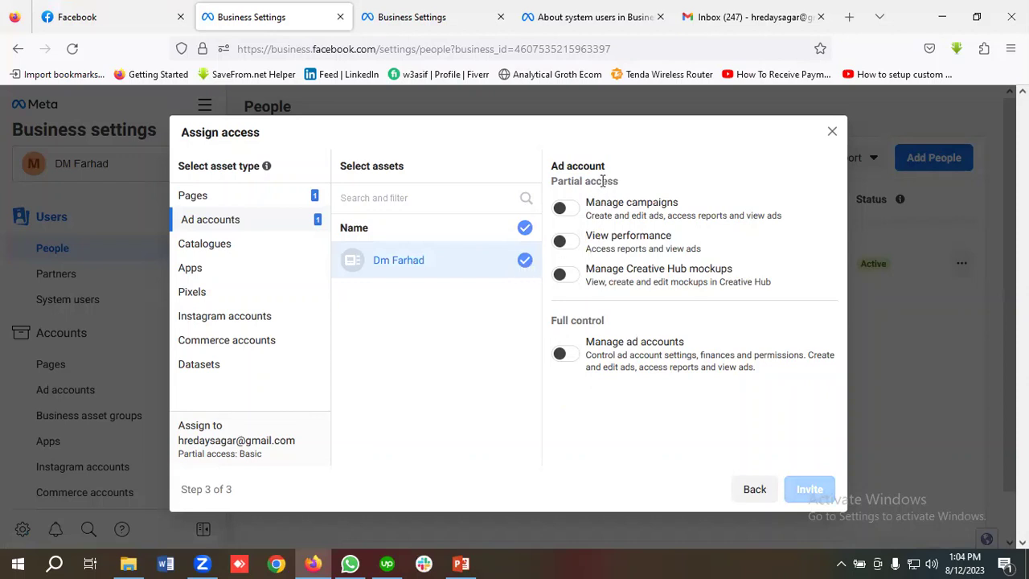
pyautogui.click(568, 355)
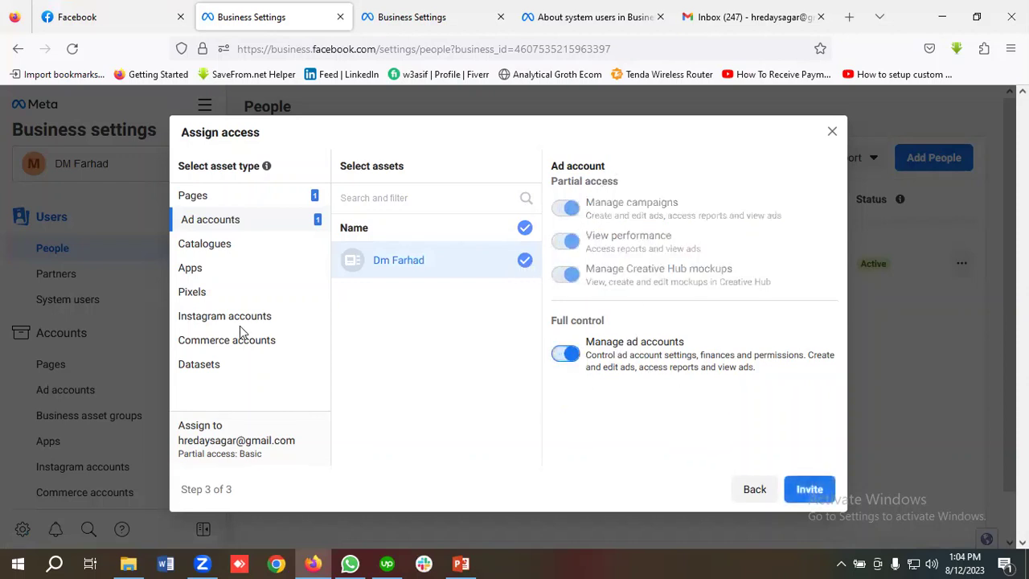
pyautogui.click(209, 251)
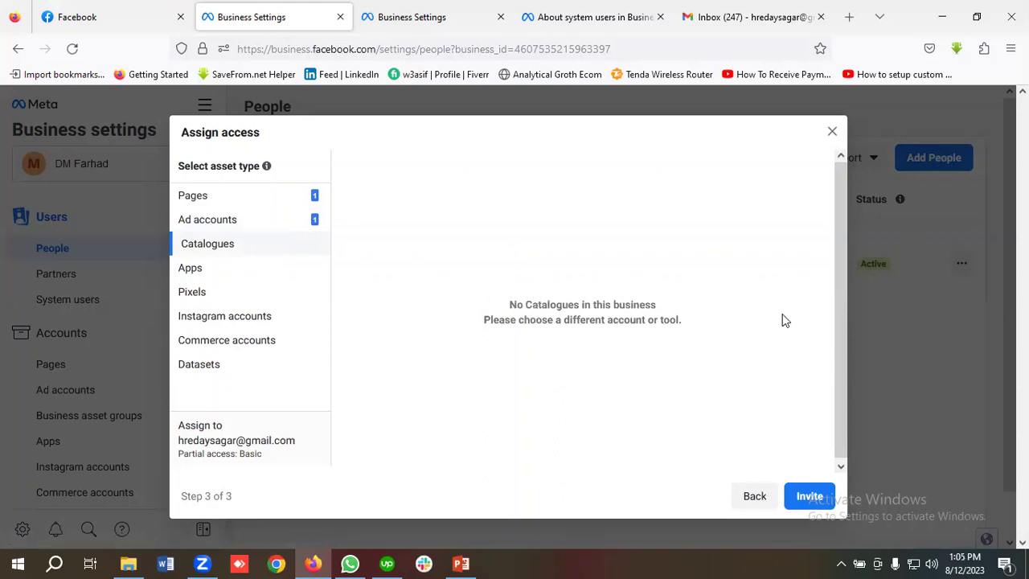
pyautogui.click(221, 279)
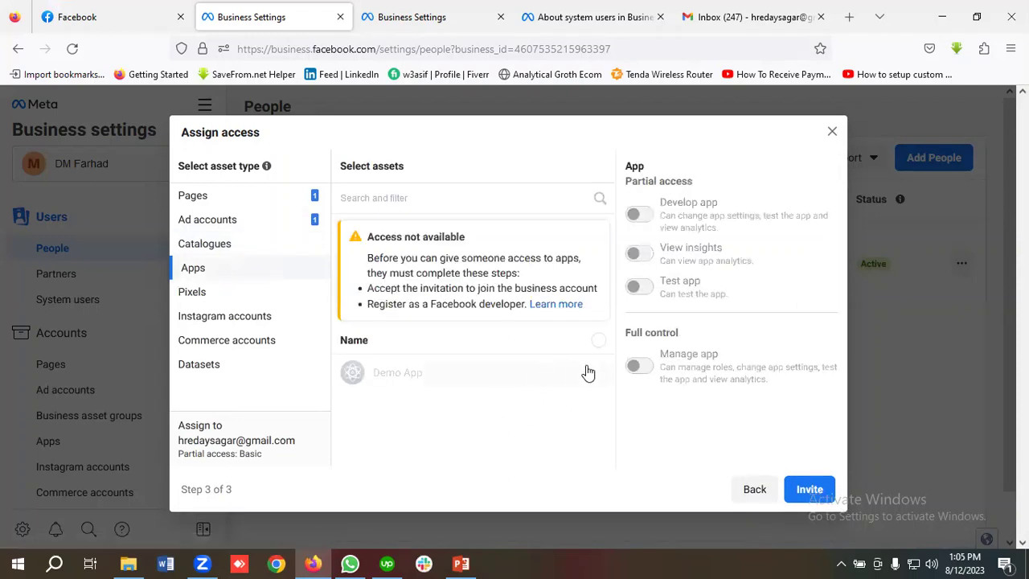
# Step: Share the Analytical Growth Ecommerce pixel with Manage pixels full control
pyautogui.click(190, 296)
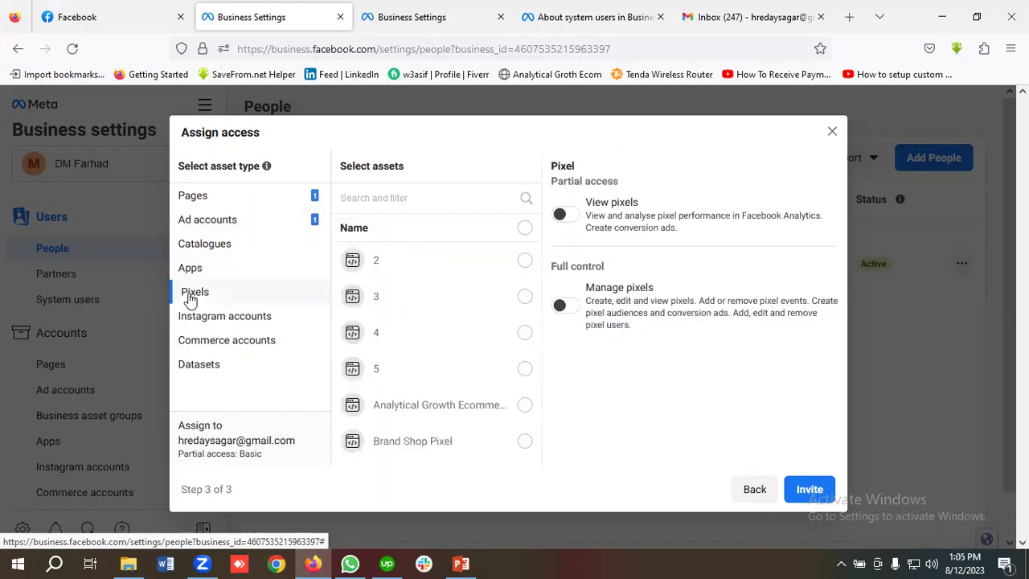
pyautogui.scroll(-1, 443, 343)
pyautogui.click(442, 343)
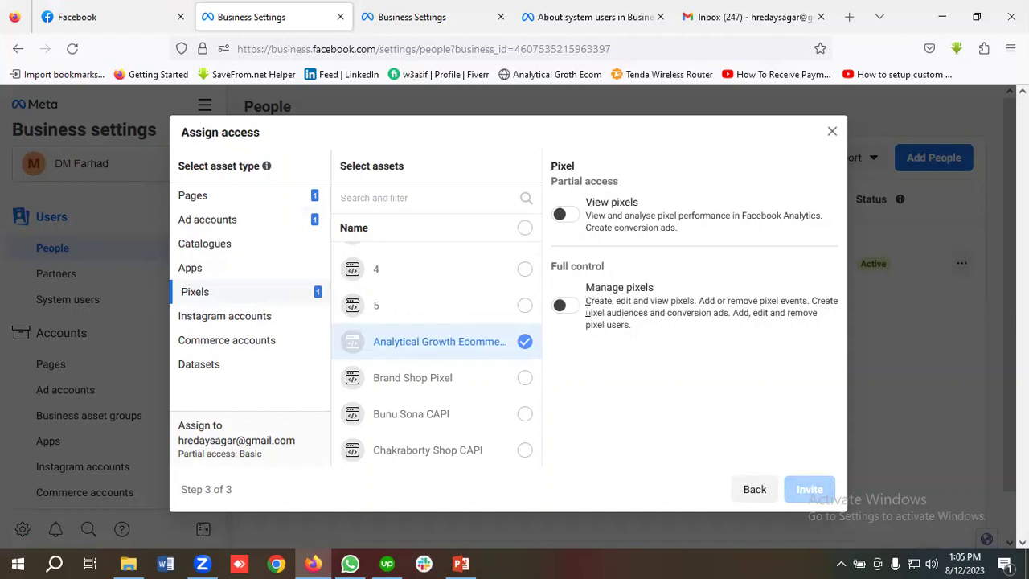
pyautogui.click(562, 306)
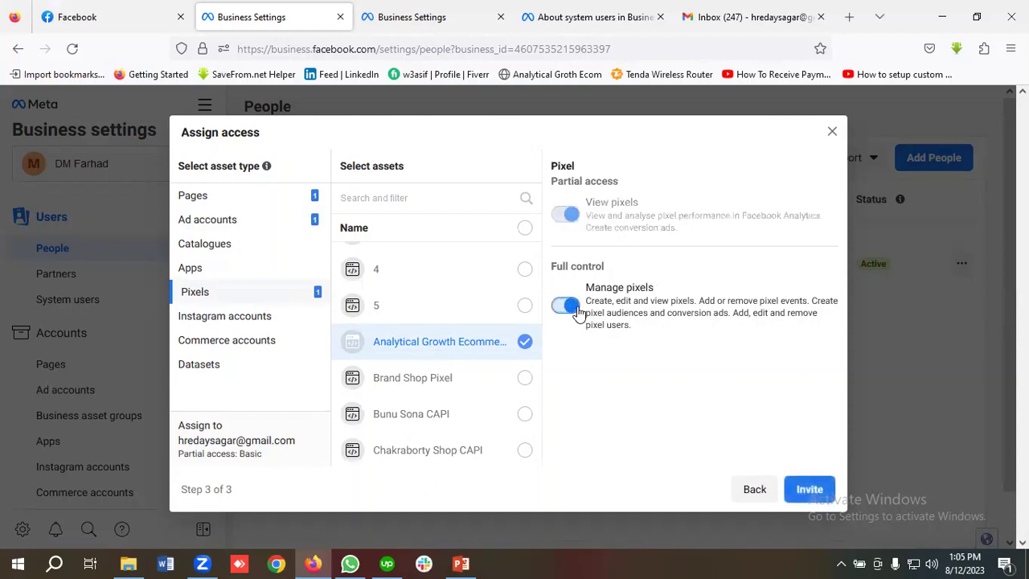
# Step: Confirm Instagram, Commerce and Datasets have nothing to assign, then send the invitation
pyautogui.click(252, 320)
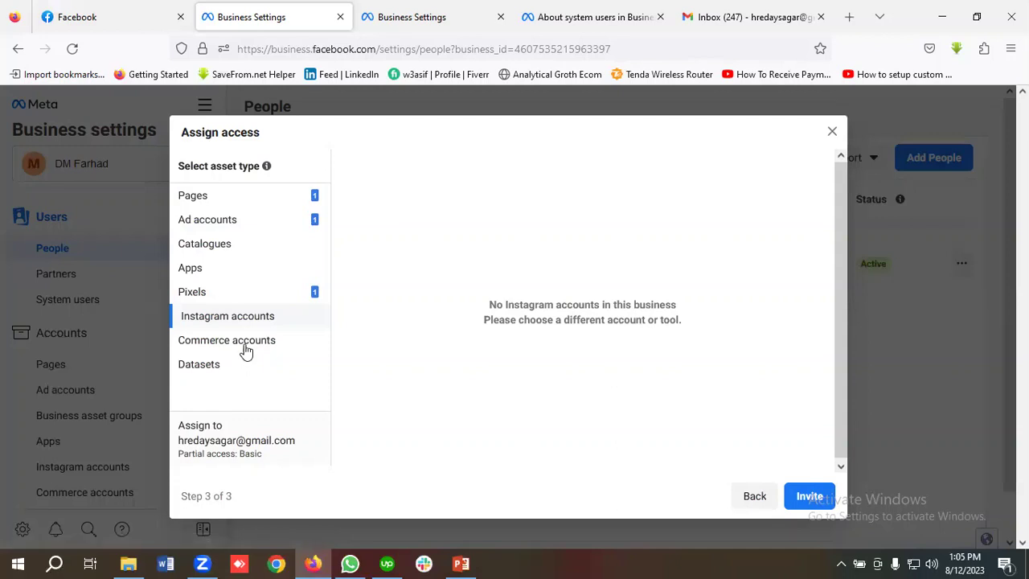
pyautogui.click(246, 344)
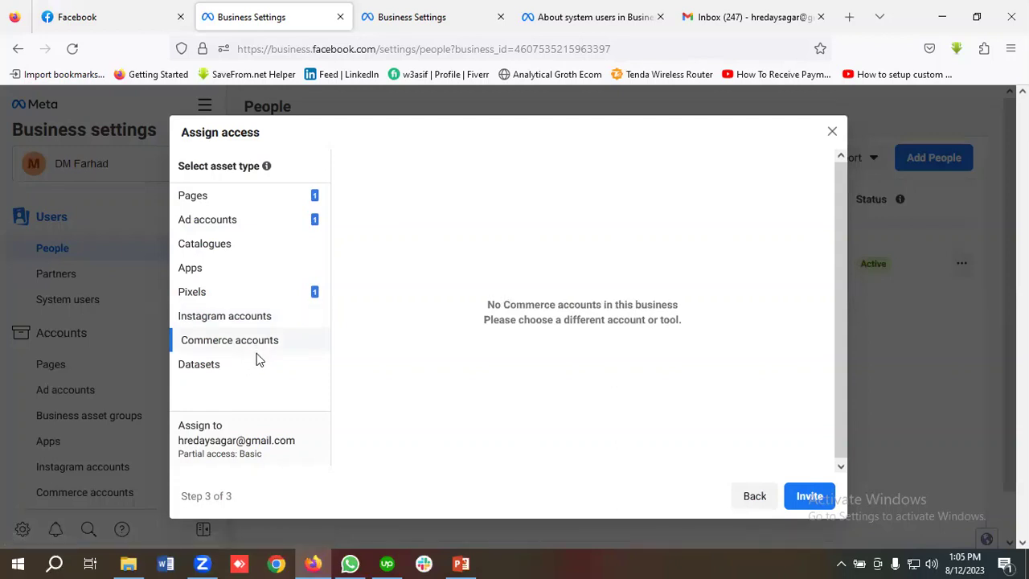
pyautogui.click(218, 368)
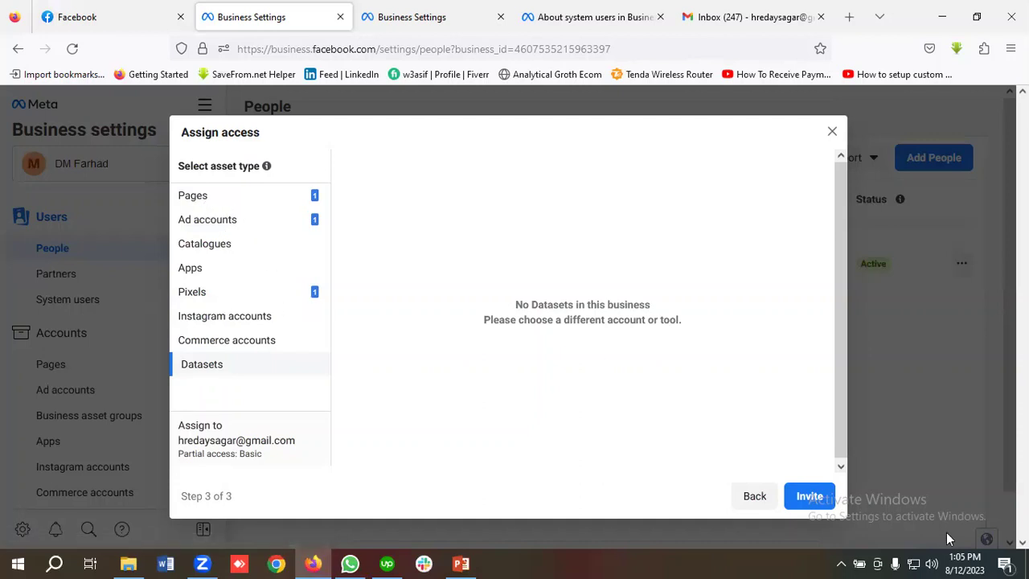
pyautogui.click(806, 497)
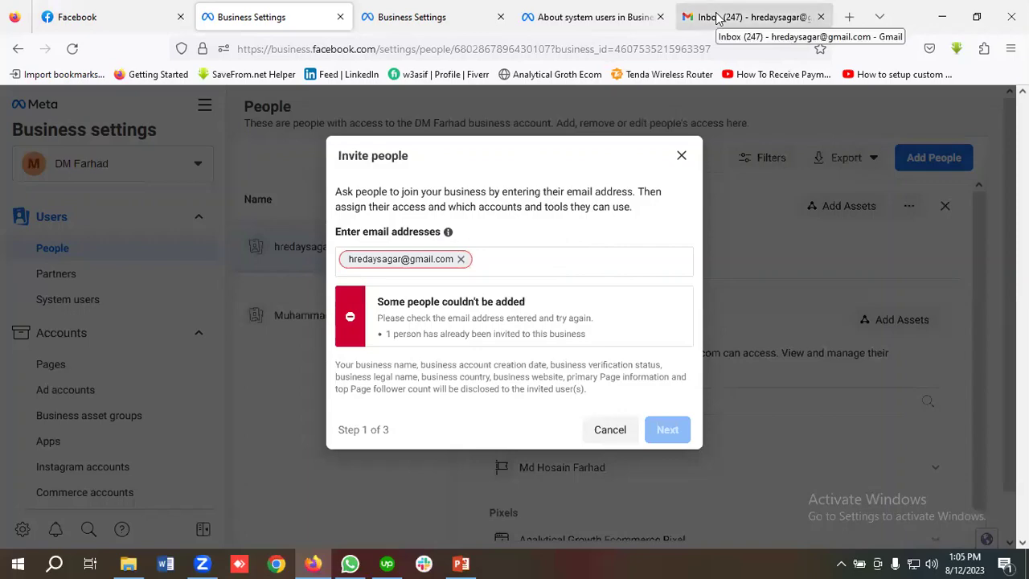
# Step: Refresh the Gmail inbox's Social category and dismiss the leftover Invite people dialog
pyautogui.click(715, 17)
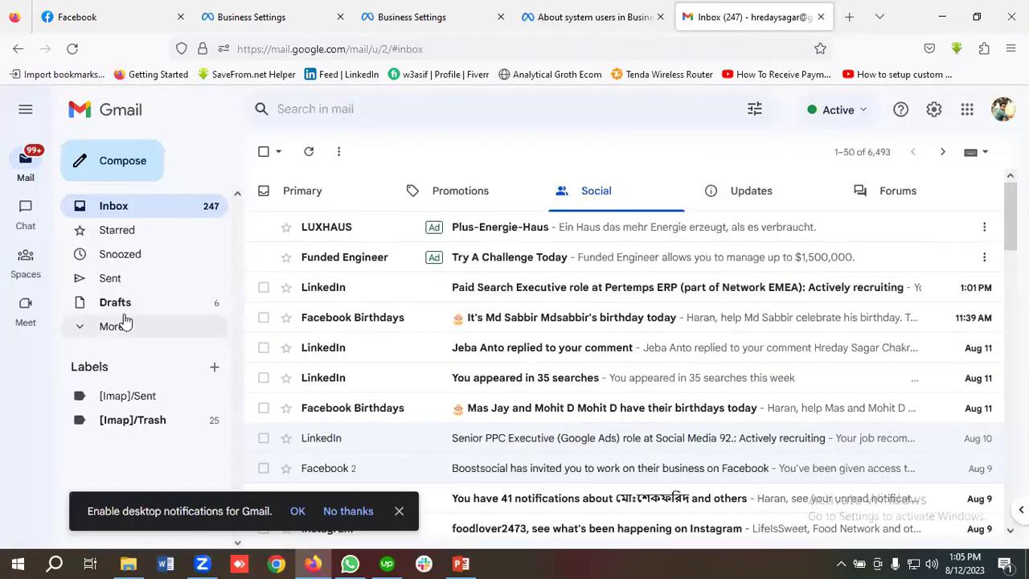
pyautogui.click(71, 50)
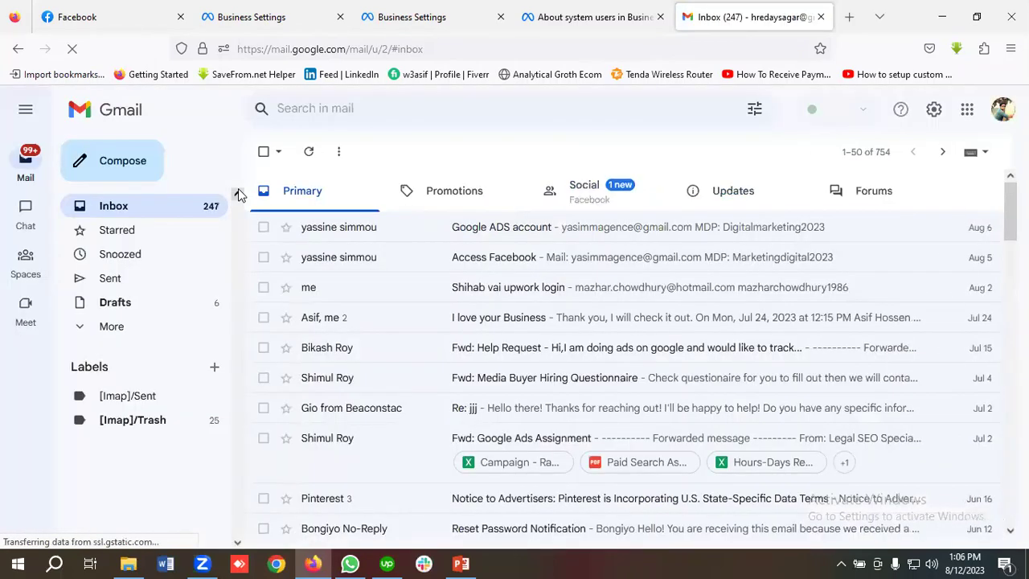
pyautogui.click(598, 200)
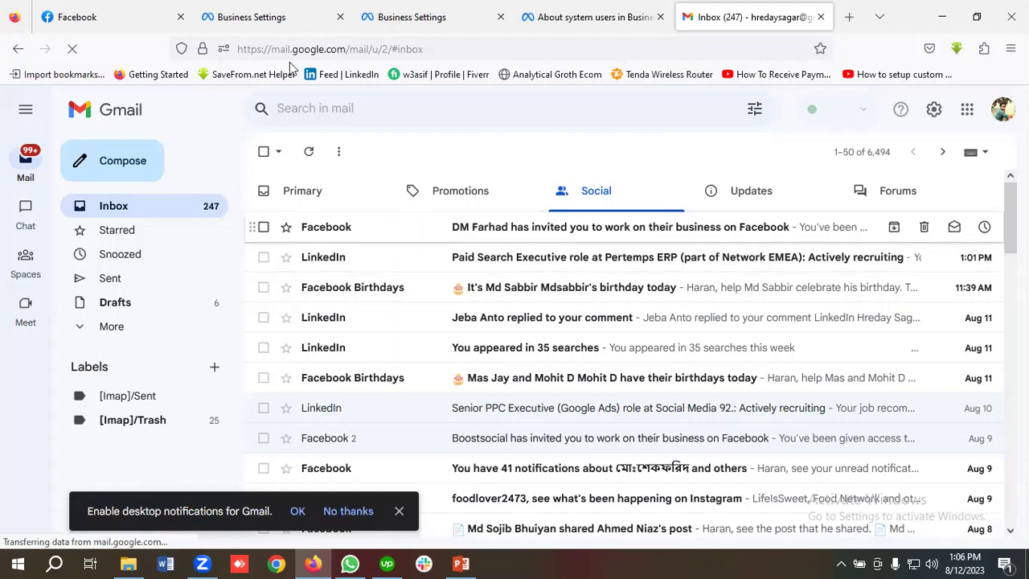
pyautogui.click(267, 17)
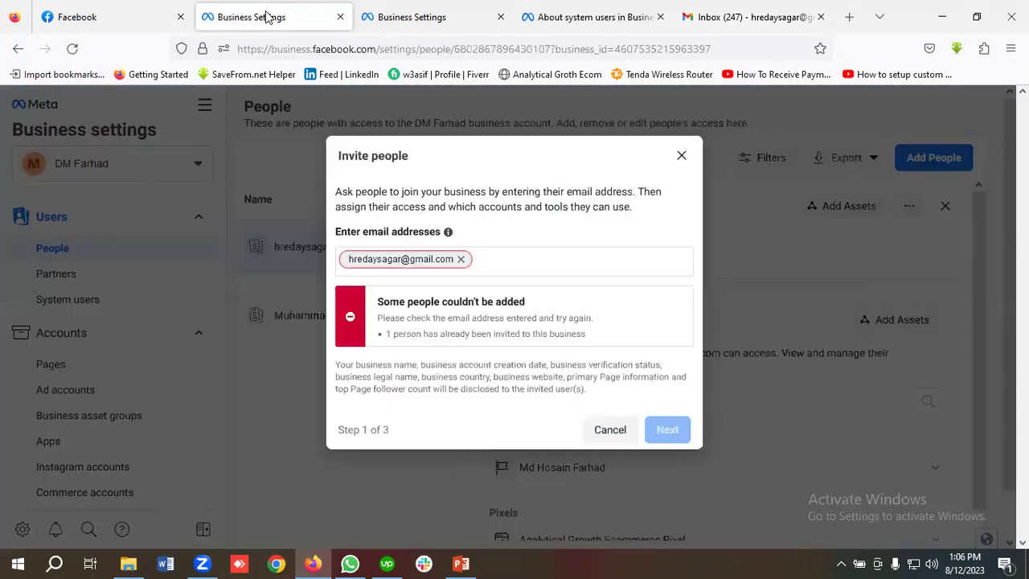
pyautogui.click(610, 430)
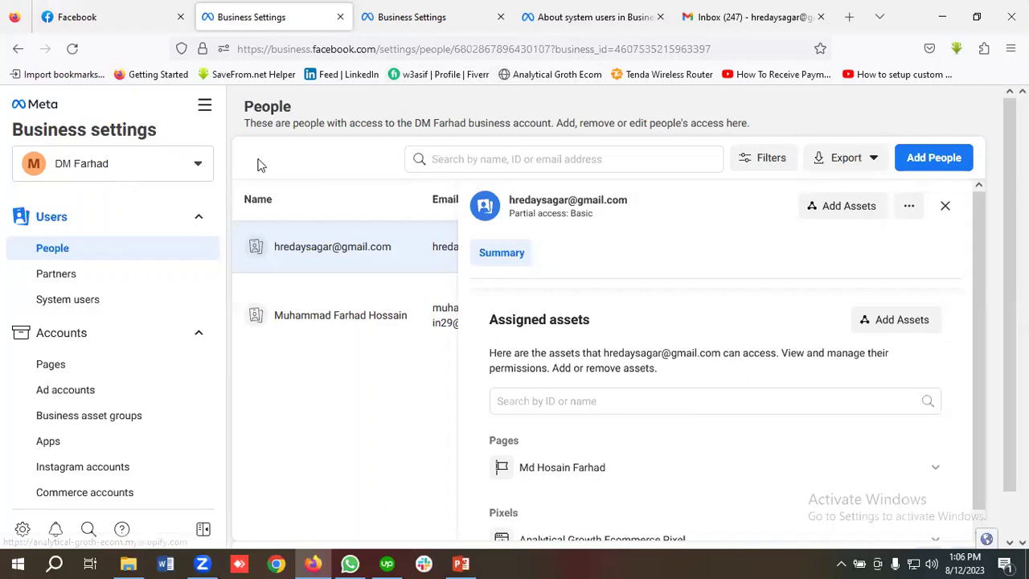
pyautogui.click(712, 17)
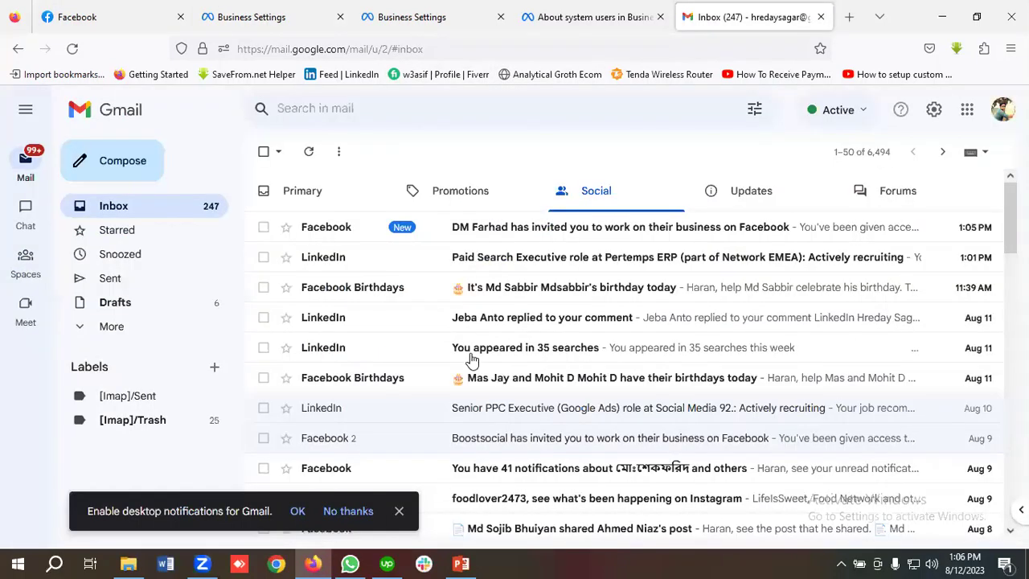
# Step: Open the DM Farhad invitation email and follow its Get started link
pyautogui.click(507, 228)
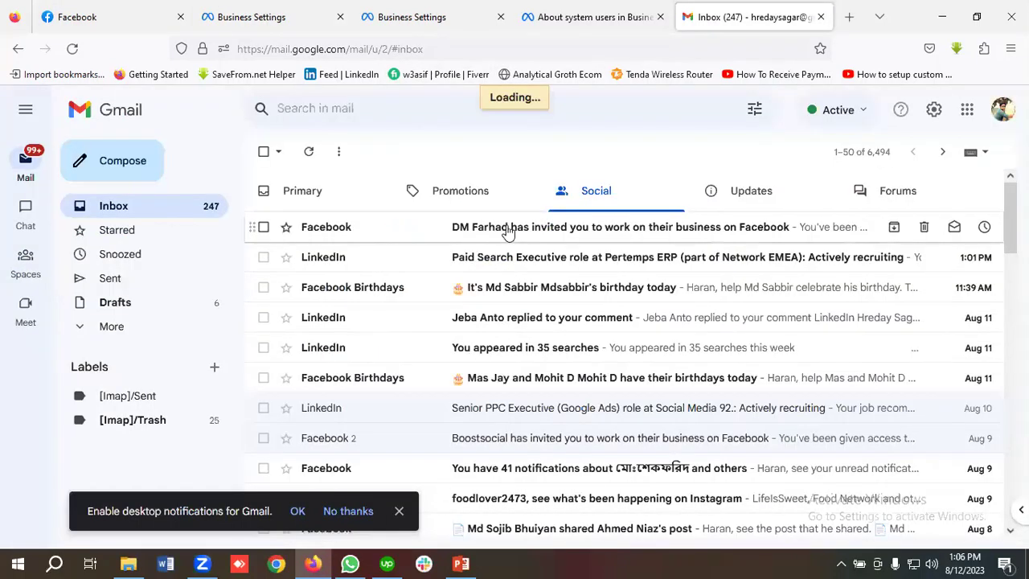
pyautogui.scroll(-1, 690, 321)
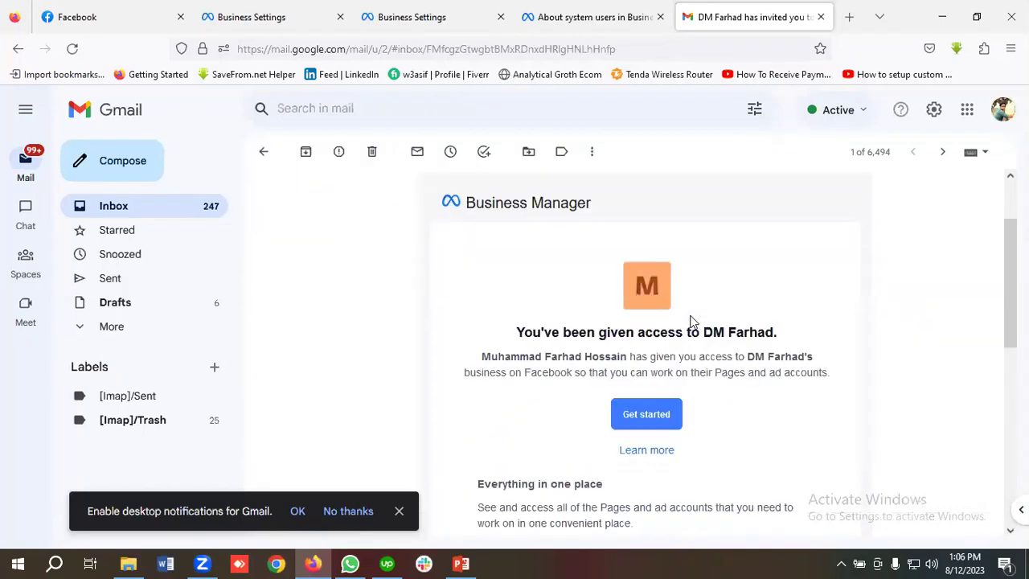
pyautogui.scroll(-1, 530, 327)
pyautogui.scroll(1, 560, 330)
pyautogui.scroll(-1, 664, 329)
pyautogui.click(664, 329)
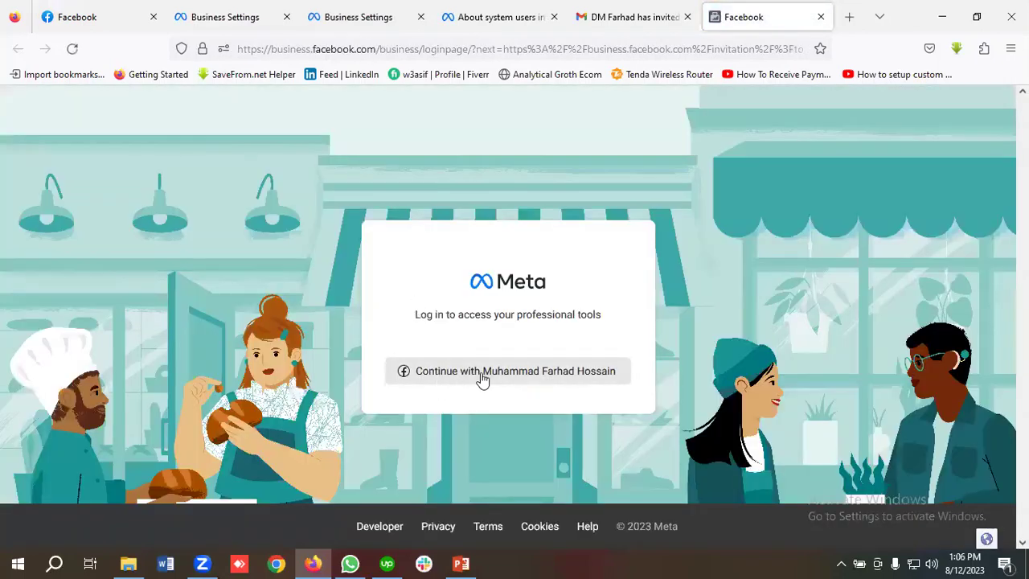
# Step: Continue with the linked Facebook account and enter the invitee's display name
pyautogui.click(485, 376)
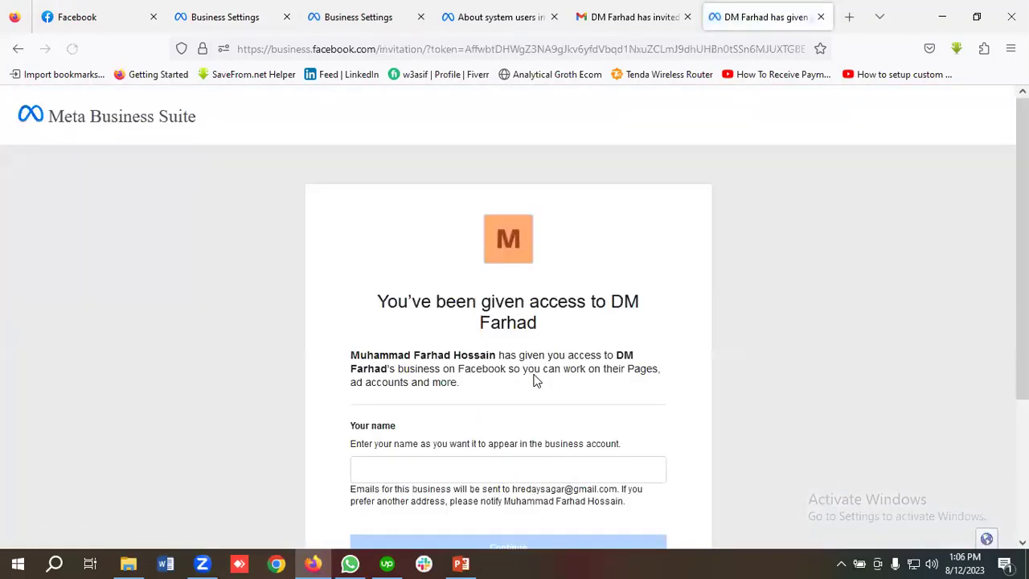
pyautogui.scroll(-1, 427, 392)
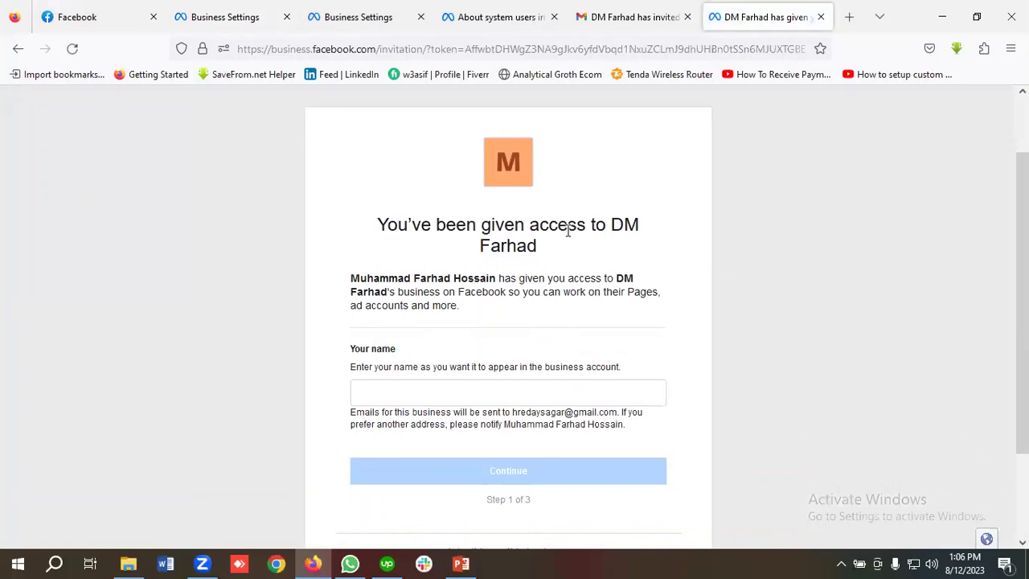
pyautogui.scroll(-1, 490, 249)
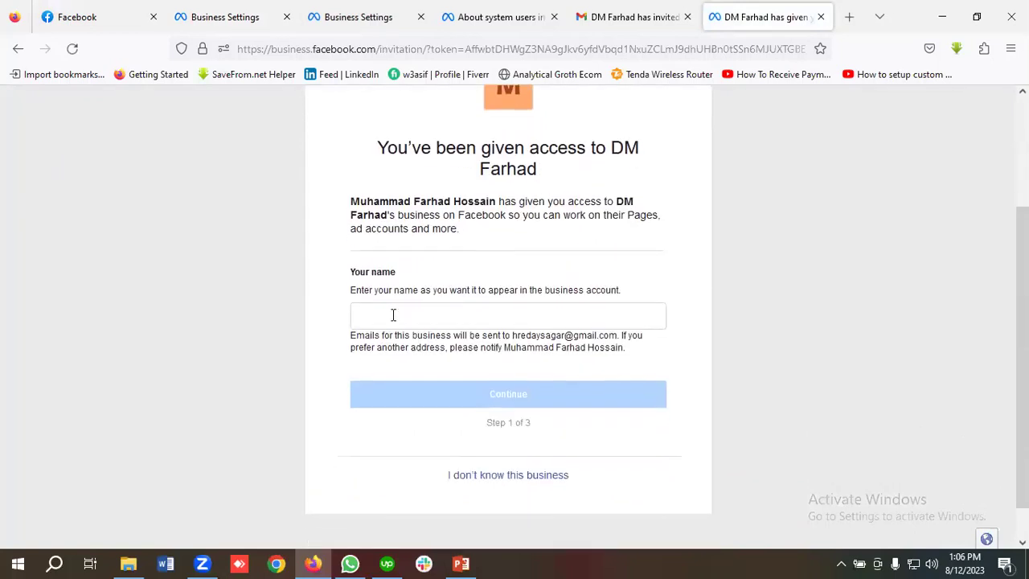
pyautogui.click(393, 315)
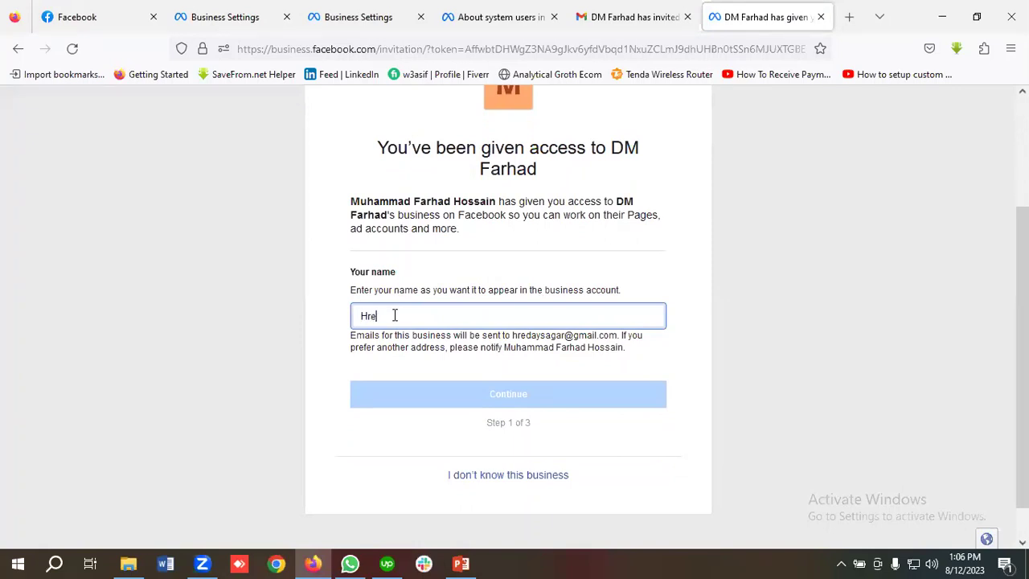
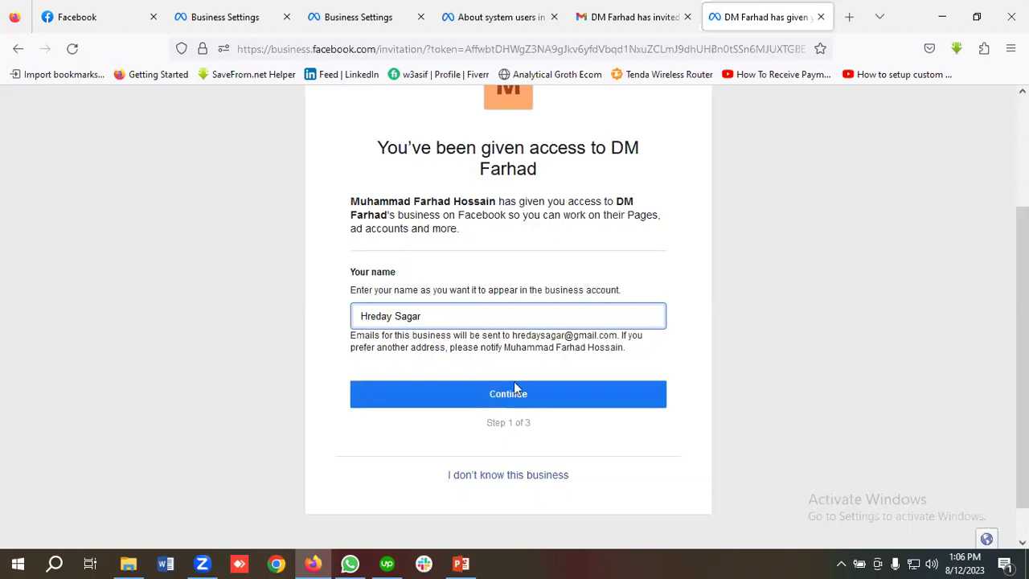
pyautogui.click(515, 385)
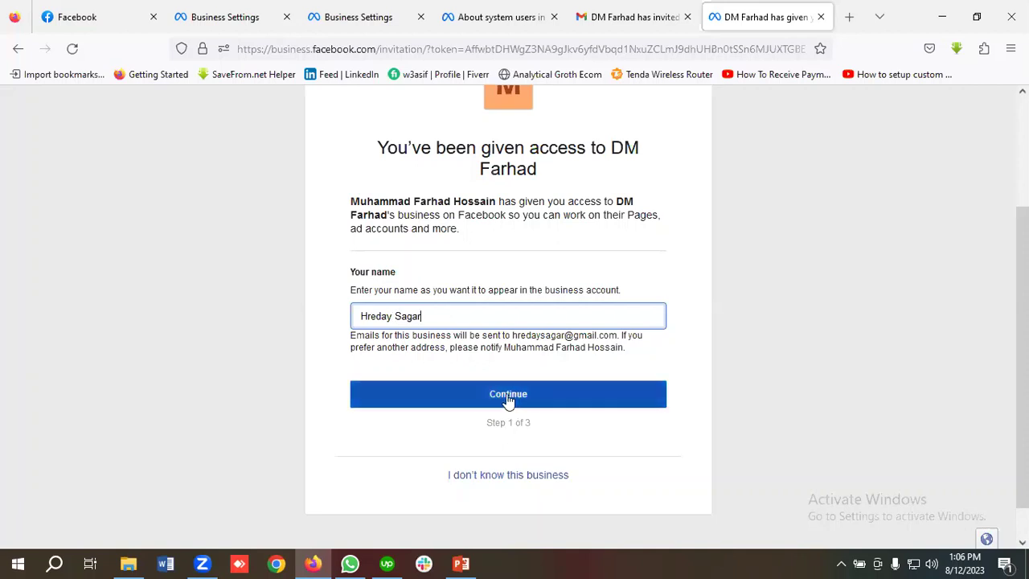
# Step: Proceed past the business information page to the Review step, 3 of 3
pyautogui.scroll(-2, 501, 382)
pyautogui.scroll(2, 500, 382)
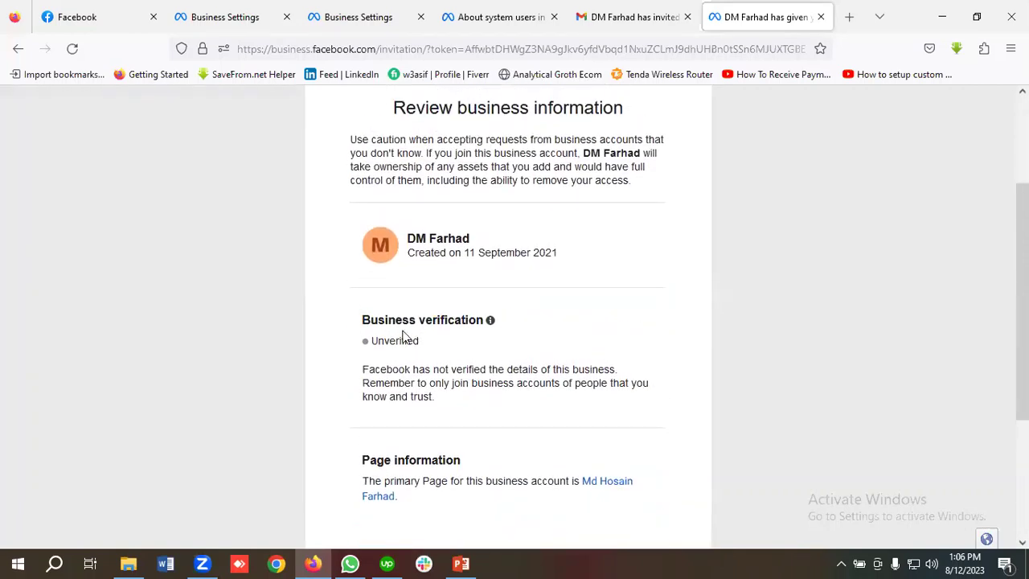
pyautogui.scroll(-2, 454, 336)
pyautogui.scroll(2, 417, 326)
pyautogui.scroll(-2, 474, 318)
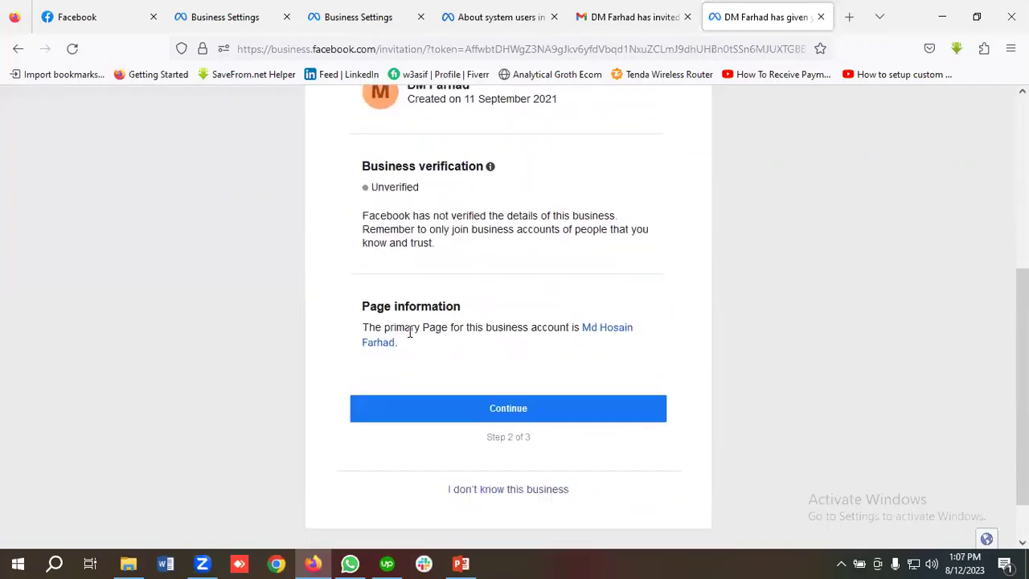
pyautogui.click(502, 415)
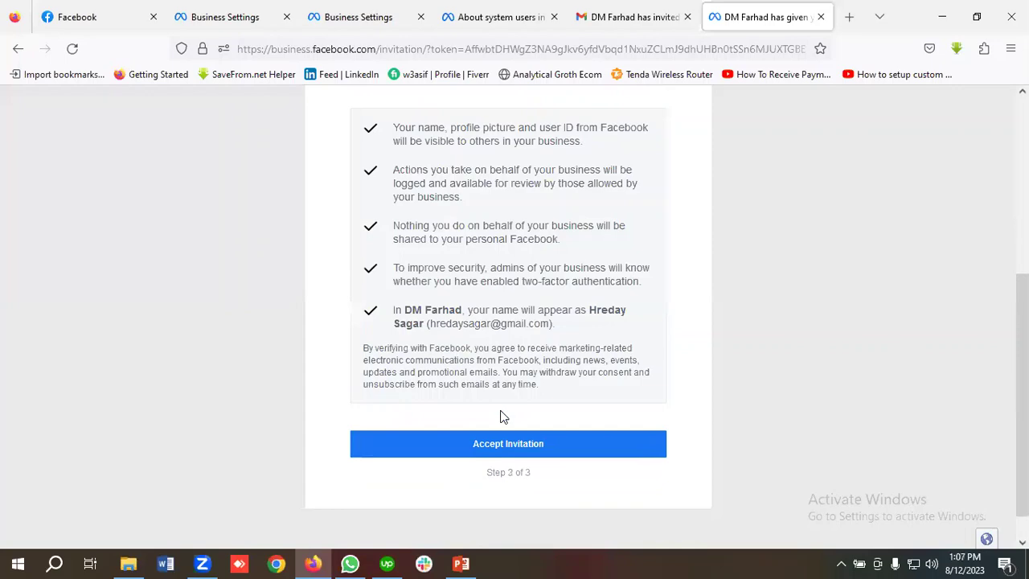
pyautogui.scroll(2, 515, 401)
pyautogui.scroll(-3, 519, 388)
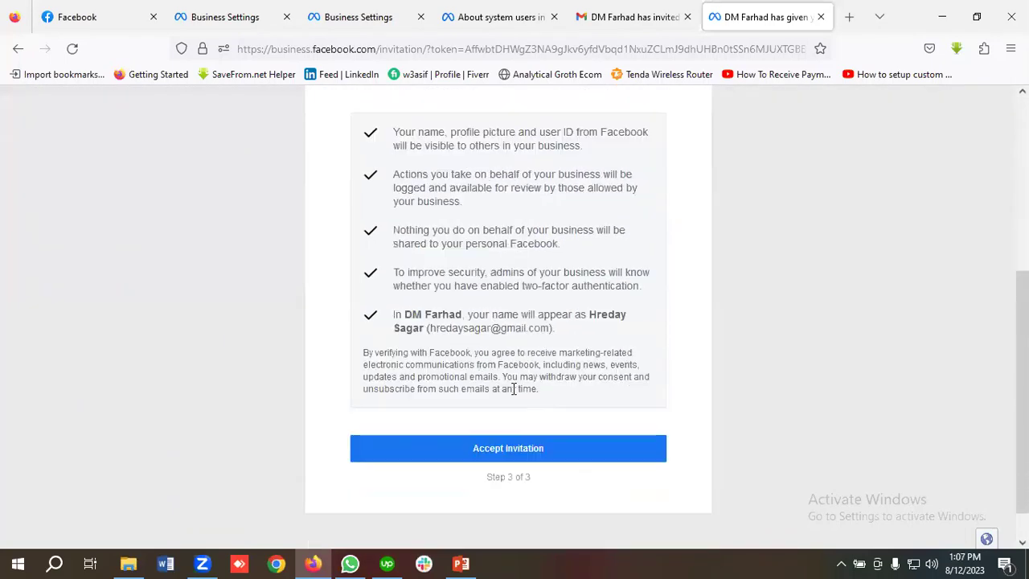
pyautogui.scroll(5, 507, 399)
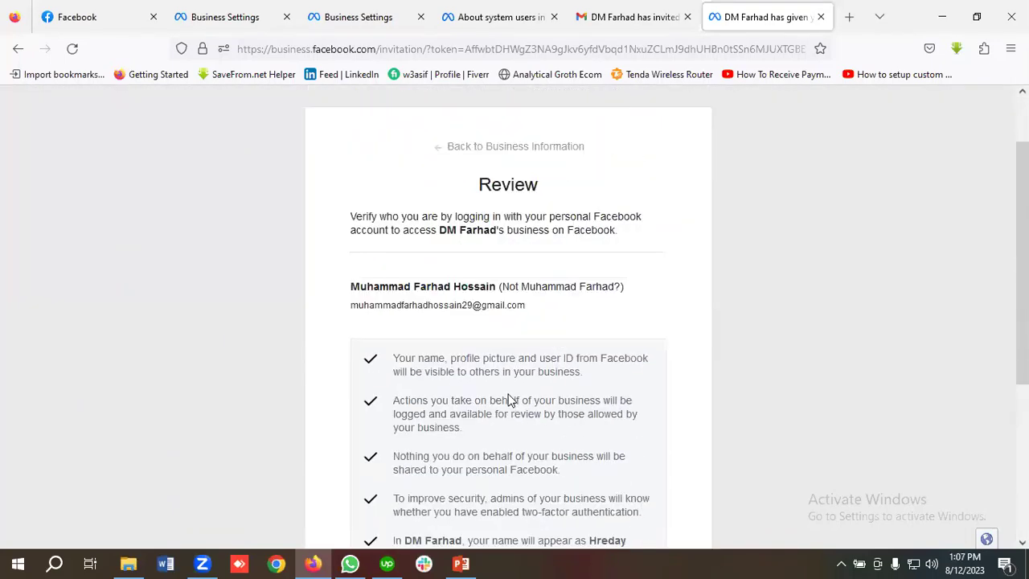
# Step: Accept the invitation and submit the password from the saved login
pyautogui.scroll(-3, 402, 348)
pyautogui.scroll(-3, 482, 354)
pyautogui.click(500, 411)
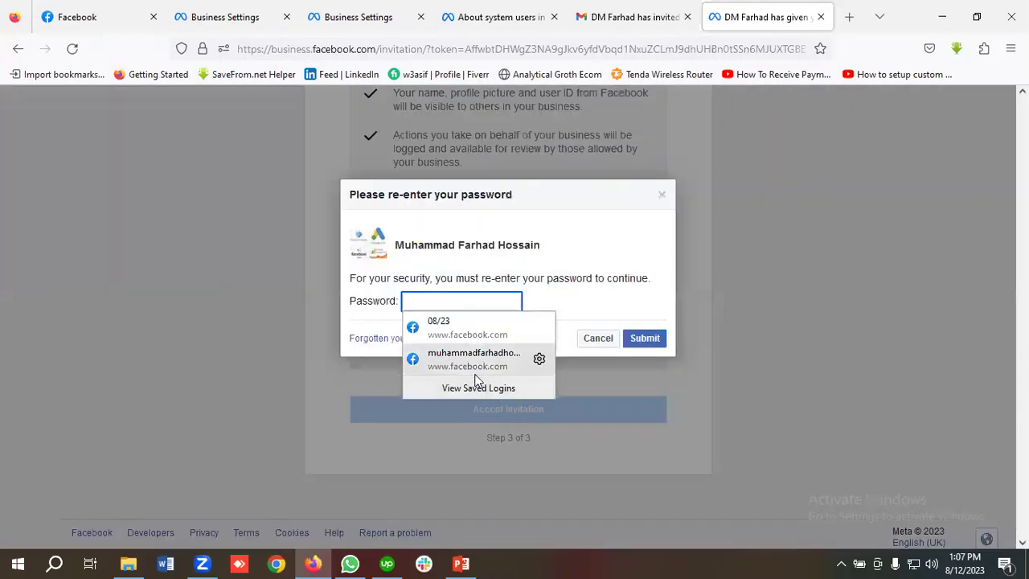
pyautogui.click(461, 354)
pyautogui.click(645, 337)
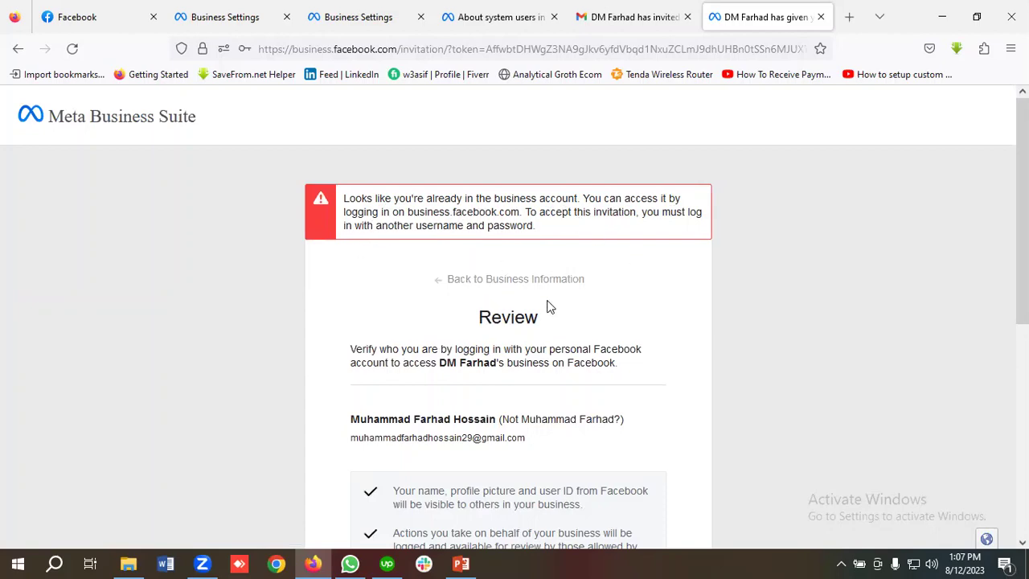
# Step: Read the Review page warning that this account already belongs to the business
pyautogui.scroll(-5, 548, 306)
pyautogui.scroll(5, 546, 305)
pyautogui.scroll(-3, 432, 259)
pyautogui.scroll(3, 431, 269)
pyautogui.scroll(-5, 438, 273)
pyautogui.scroll(5, 434, 271)
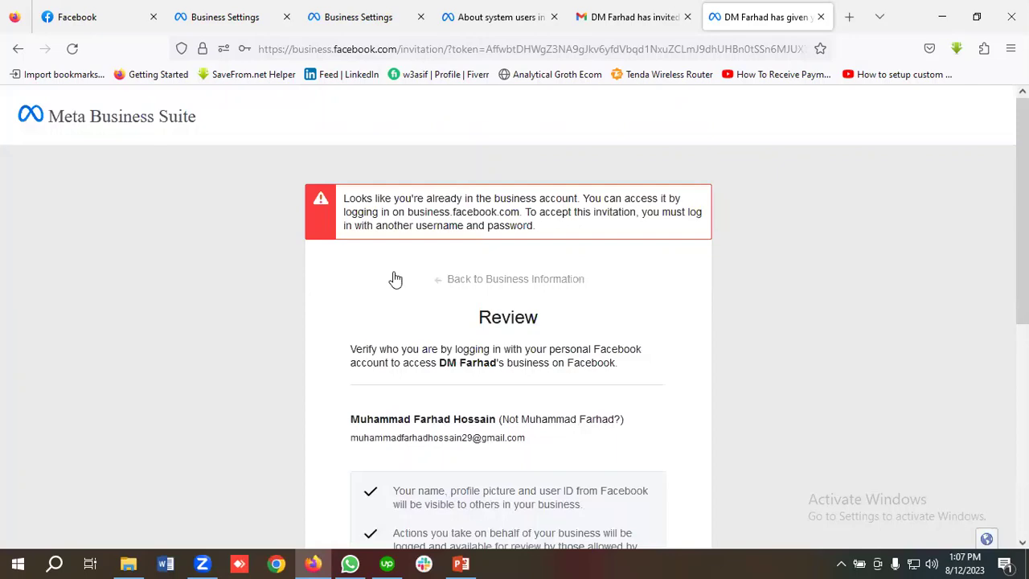
pyautogui.scroll(-5, 427, 260)
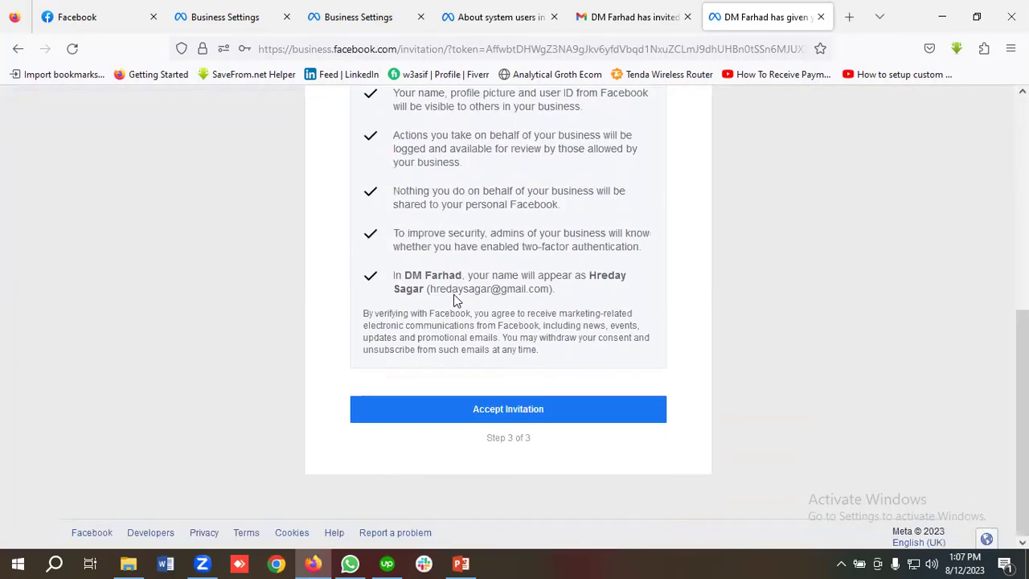
pyautogui.scroll(5, 450, 298)
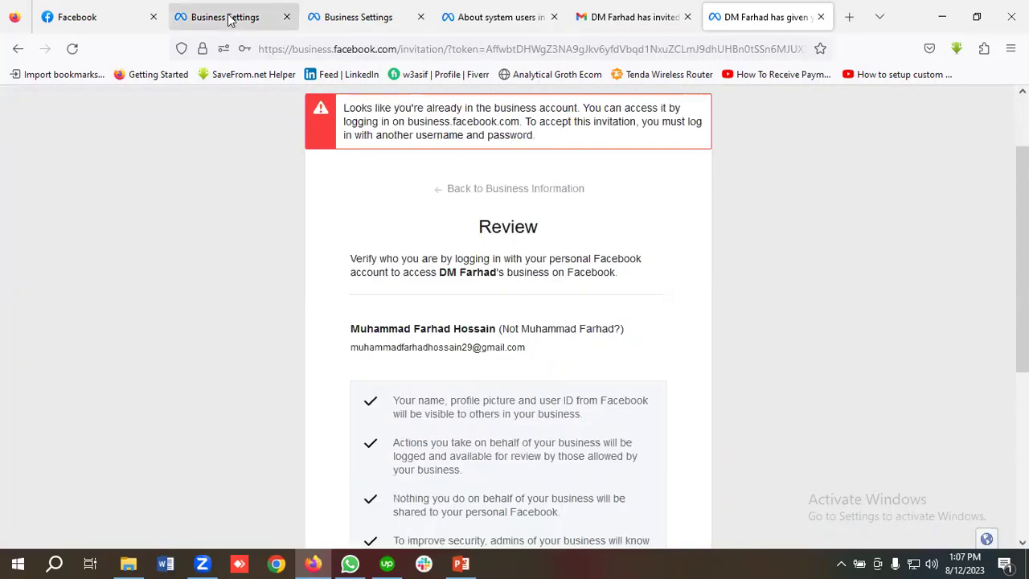
# Step: Under Users > Partners, choose Add > 'Give a partner access to your assets'
pyautogui.click(230, 17)
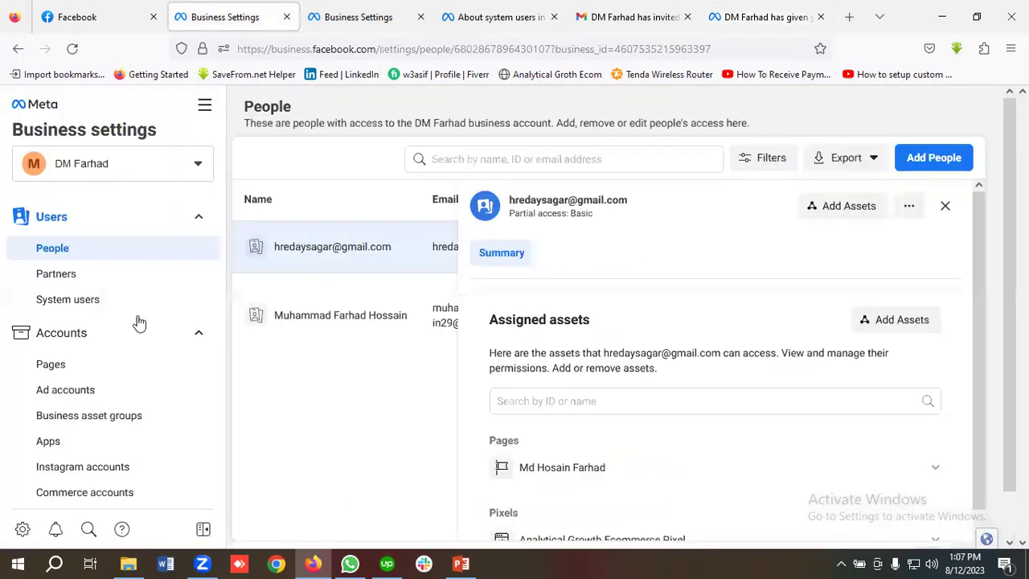
pyautogui.click(58, 275)
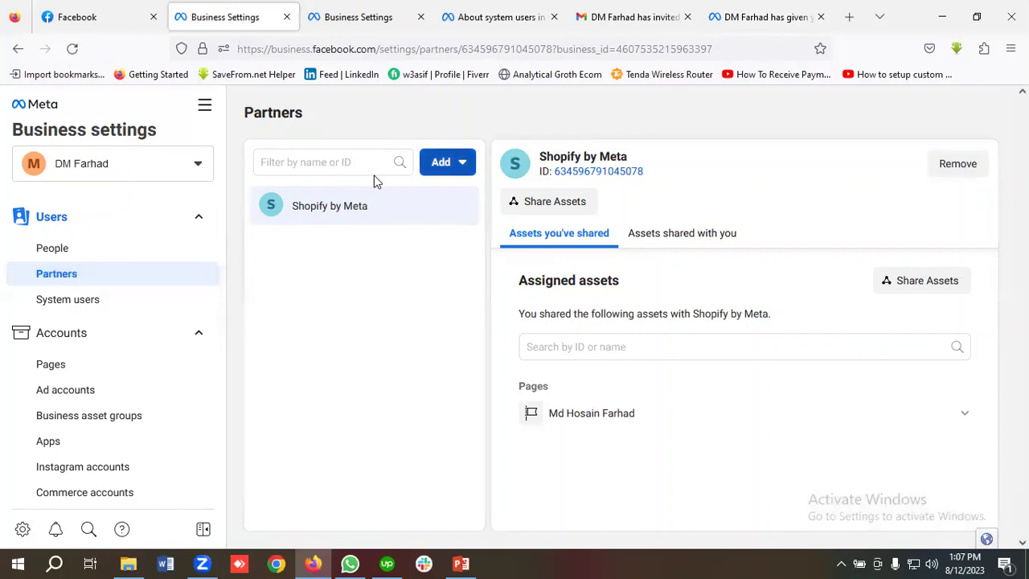
pyautogui.click(440, 162)
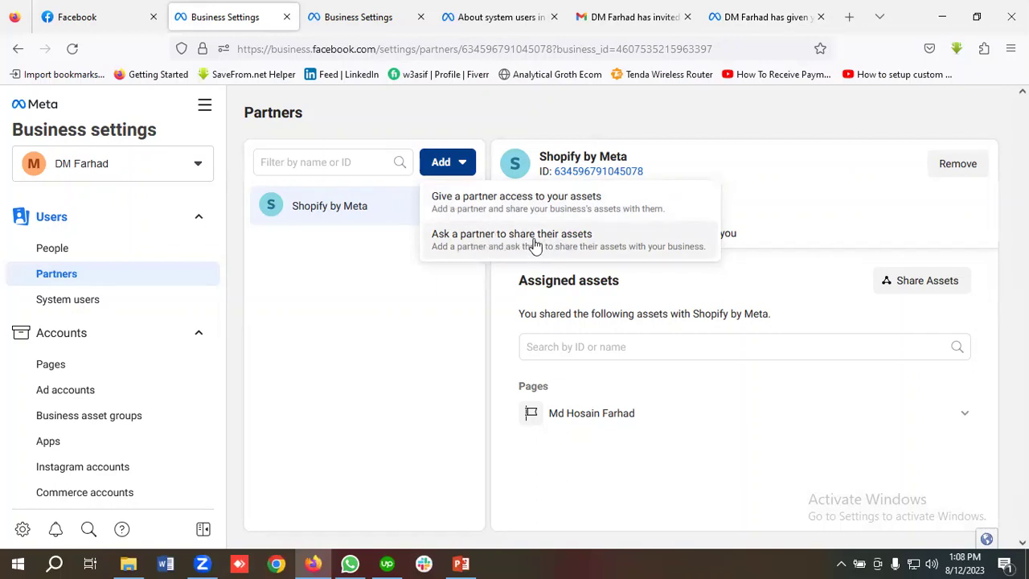
pyautogui.click(491, 207)
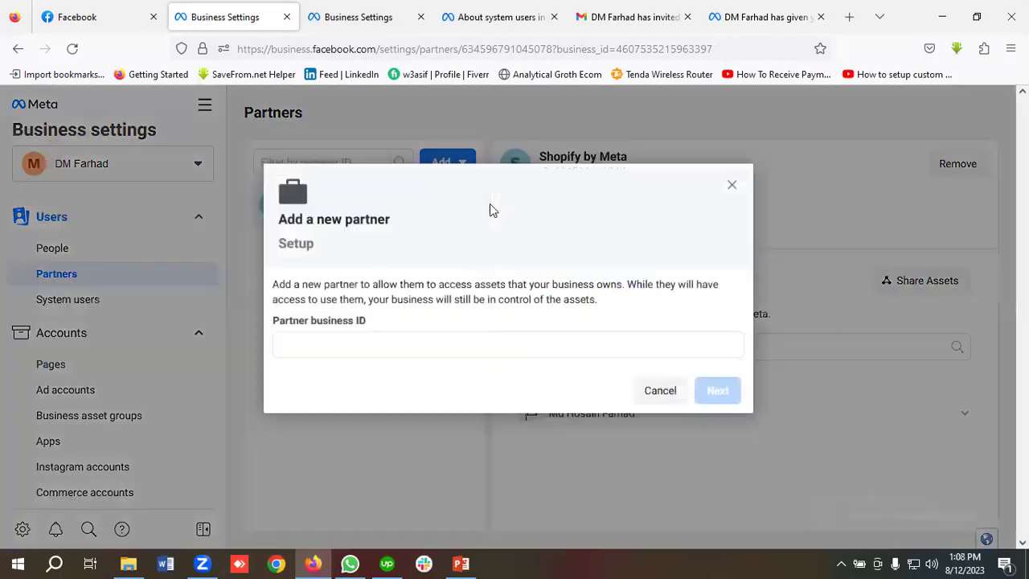
# Step: Copy the Business Manager ID from the other business's Business info page
pyautogui.click(324, 347)
pyautogui.click(361, 17)
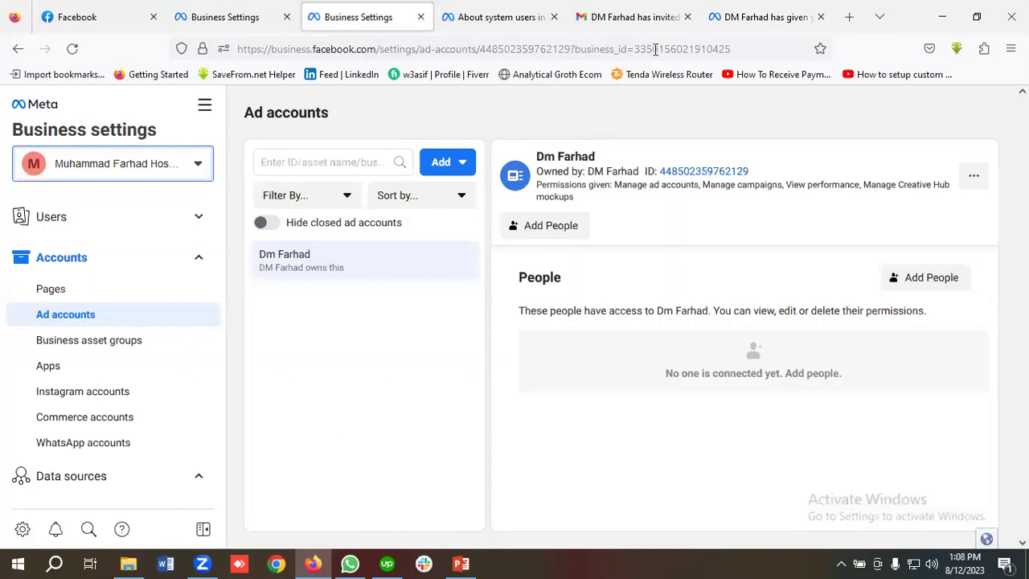
pyautogui.doubleClick(655, 49)
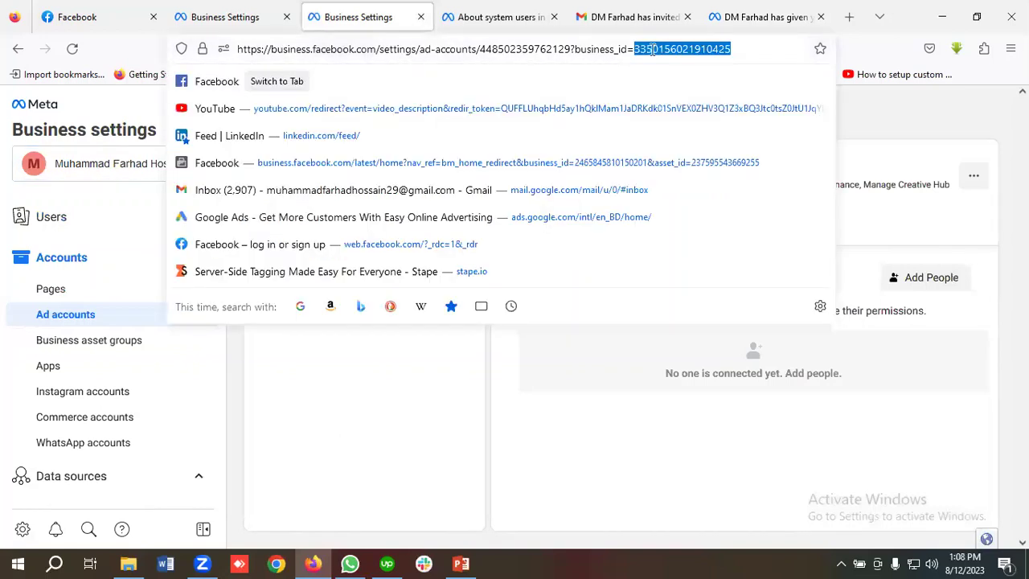
pyautogui.scroll(-5, 73, 338)
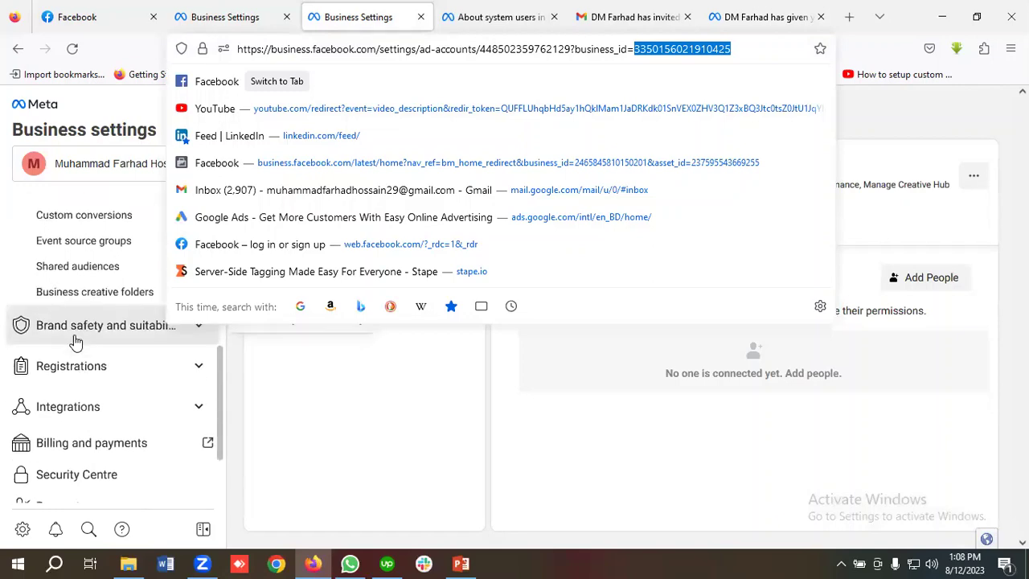
pyautogui.scroll(-3, 76, 341)
pyautogui.click(95, 457)
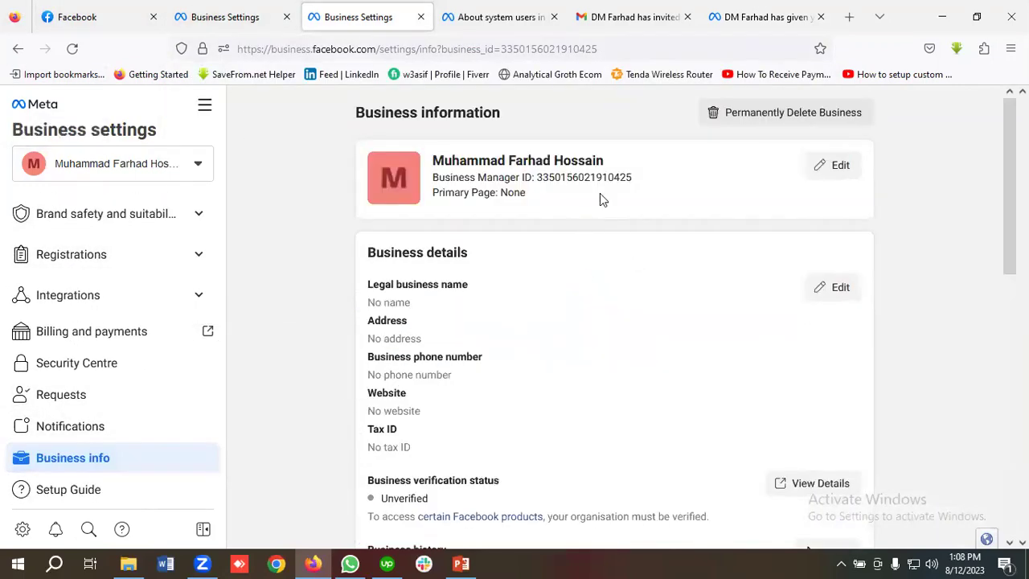
pyautogui.doubleClick(546, 180)
pyautogui.hotkey('ctrl', 'c')
pyautogui.rightClick(547, 183)
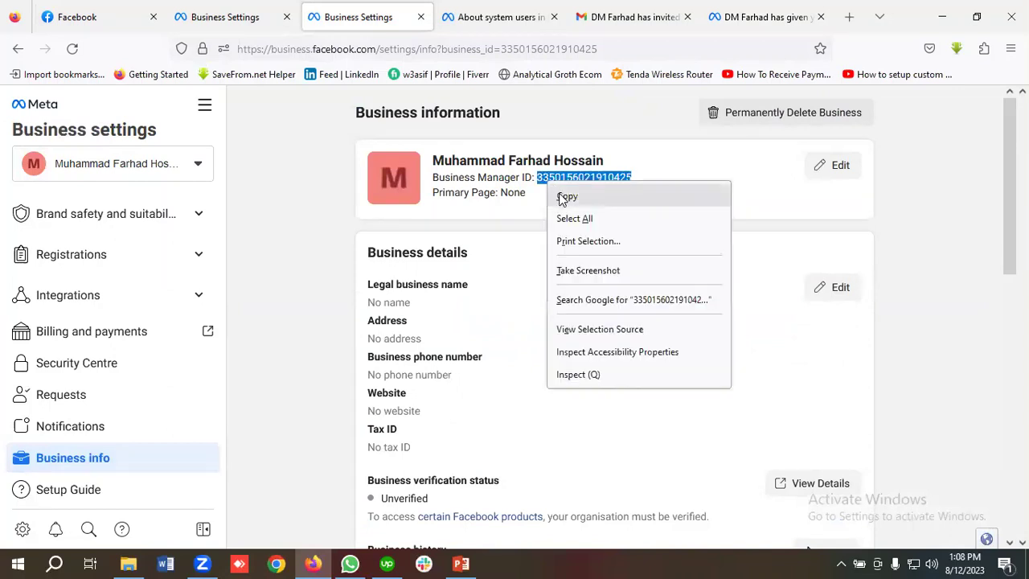
pyautogui.click(566, 197)
# Step: Paste the copied ID into Partner business ID and continue to Assign assets
pyautogui.click(217, 16)
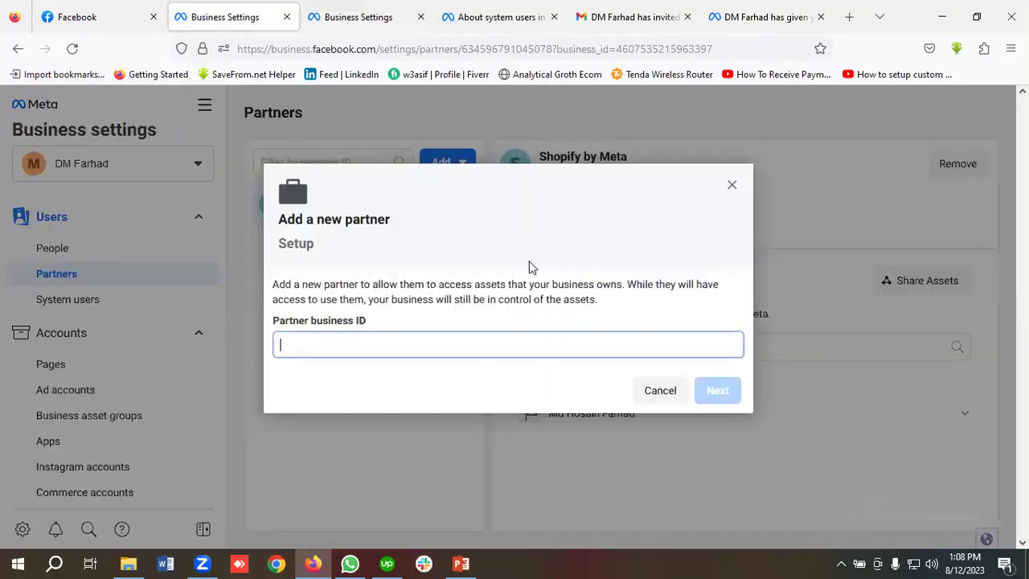
pyautogui.click(313, 339)
pyautogui.hotkey('ctrl', 'v')
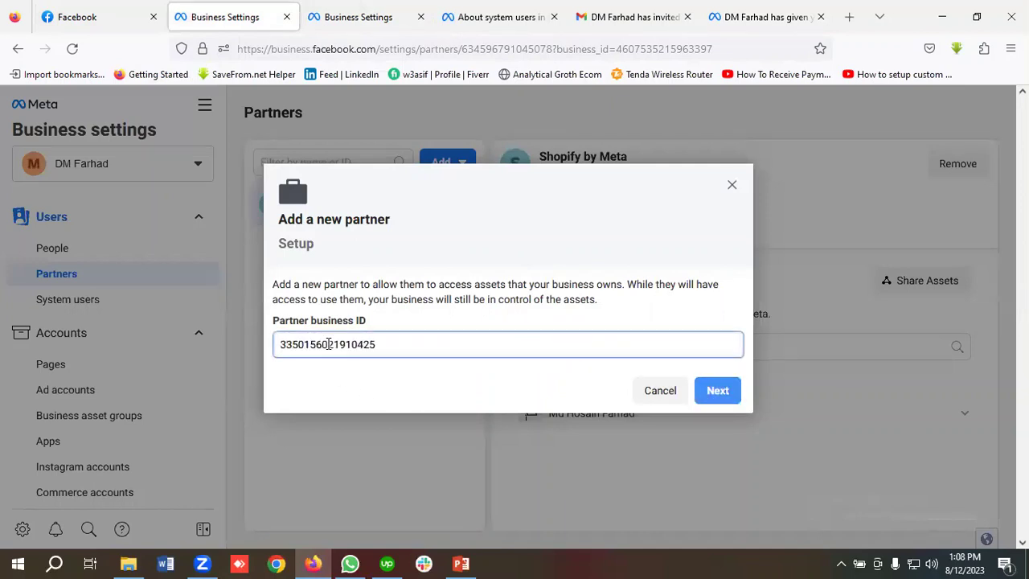
pyautogui.click(717, 389)
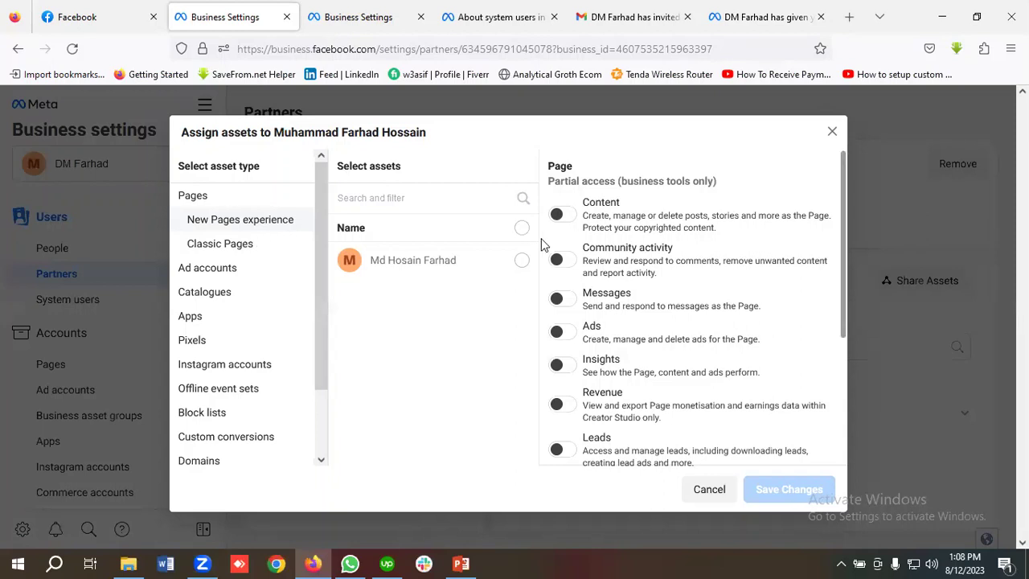
# Step: Select the Page, then select the ad account and grant it 'Manage ad accounts' full control
pyautogui.click(521, 262)
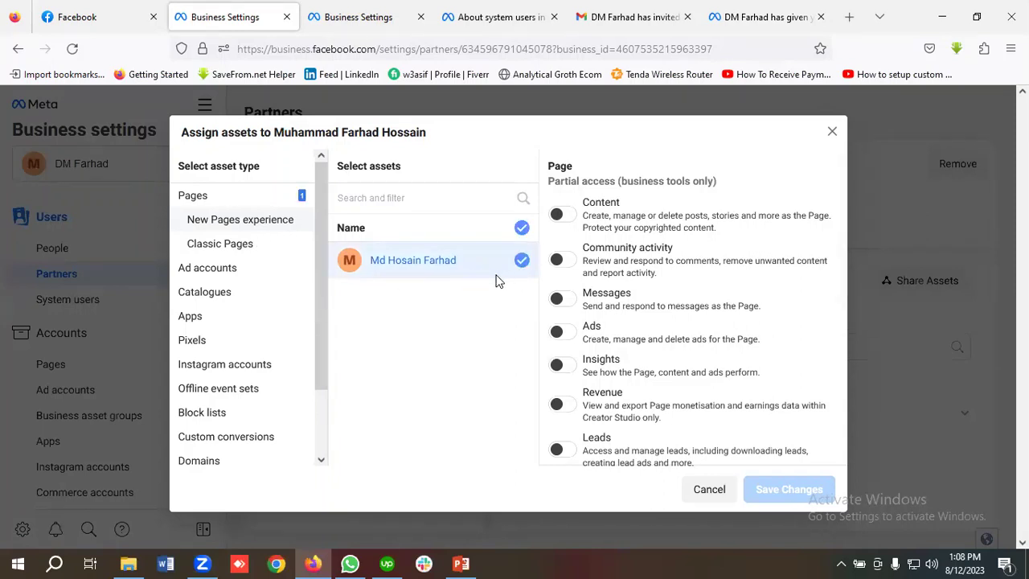
pyautogui.click(224, 272)
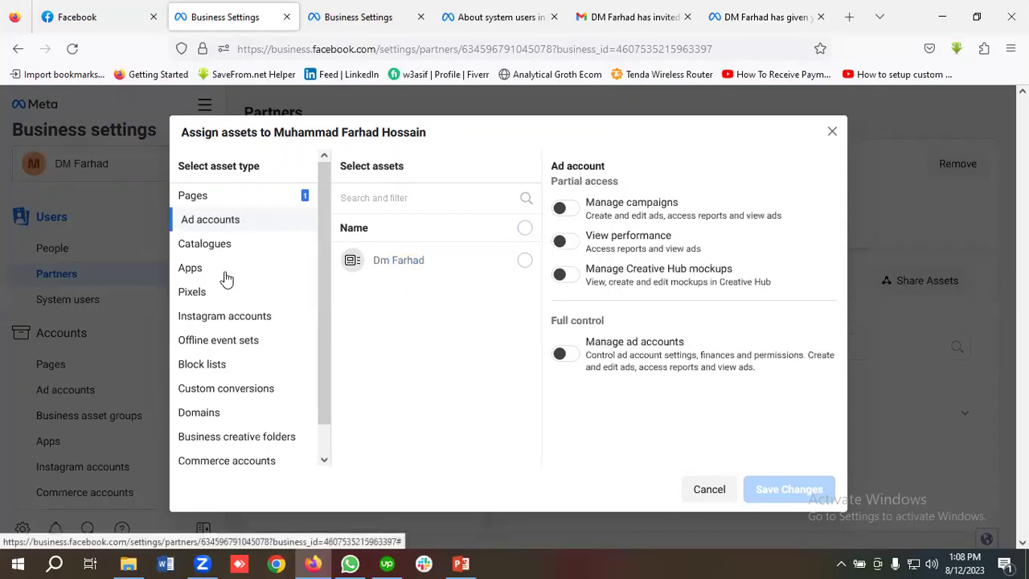
pyautogui.click(524, 262)
pyautogui.click(567, 354)
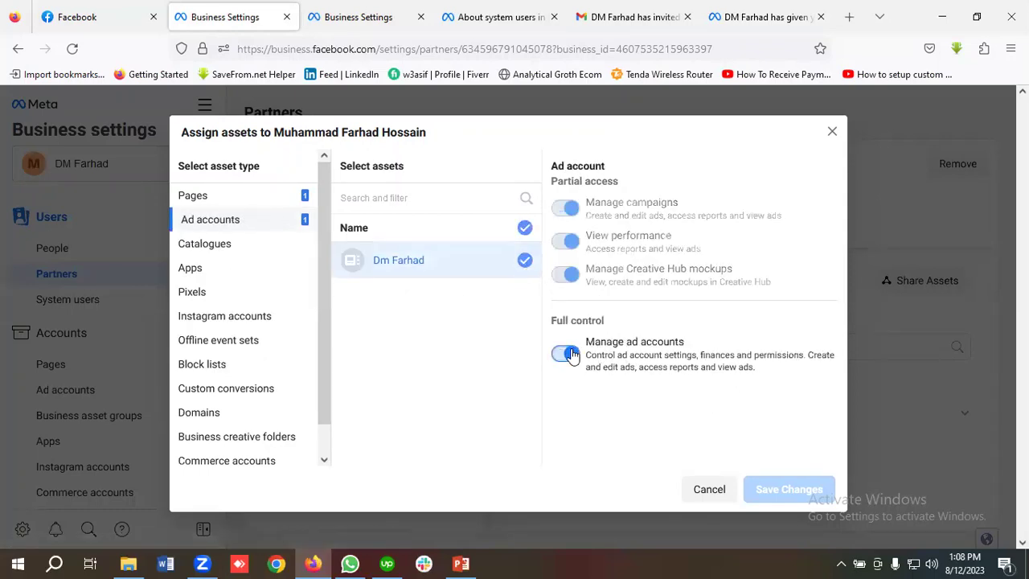
# Step: Grant the partner 'Everything (except sensitive actions)' on the Page and save the changes
pyautogui.click(231, 204)
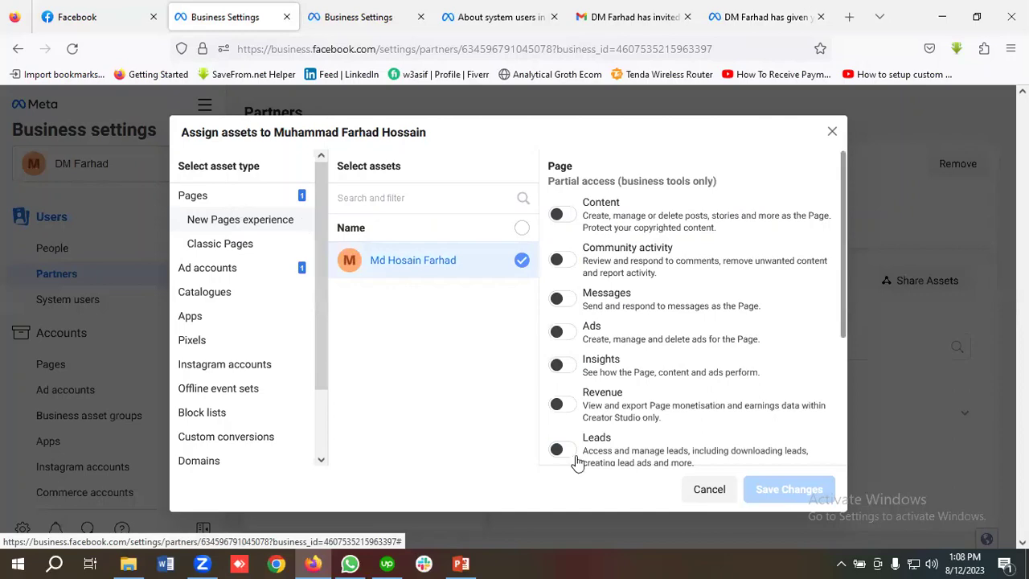
pyautogui.scroll(-3, 575, 378)
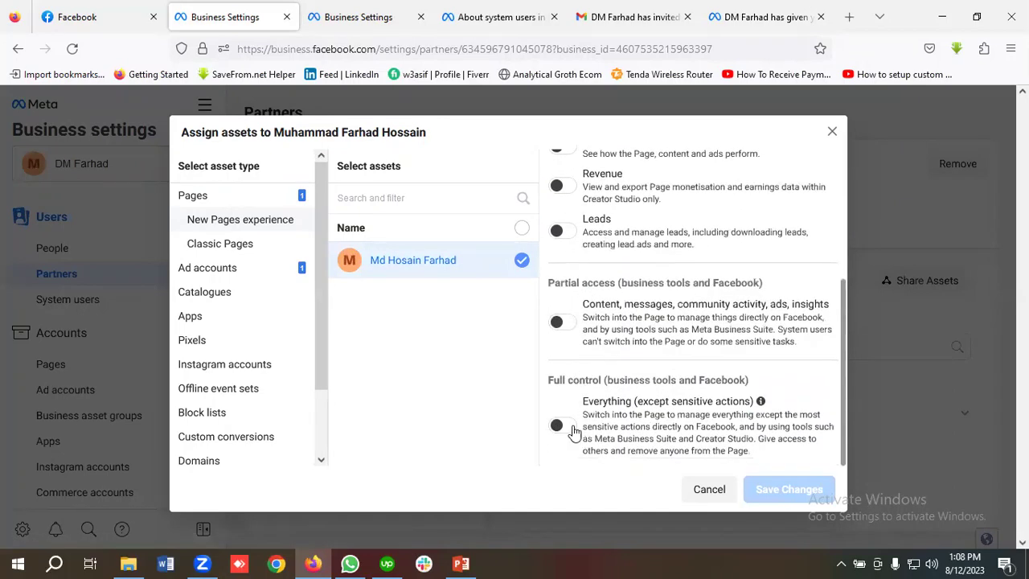
pyautogui.click(574, 429)
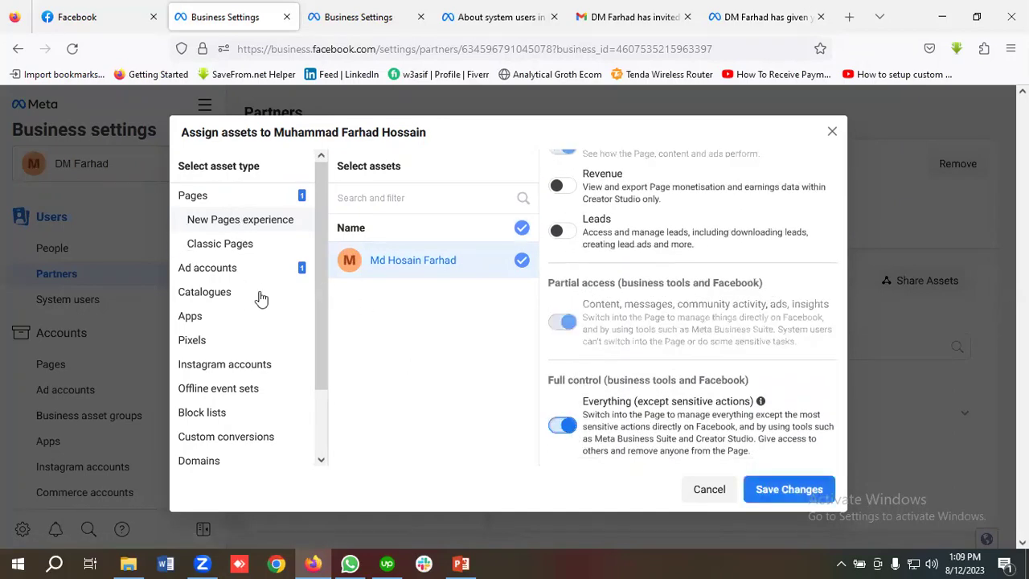
pyautogui.click(789, 492)
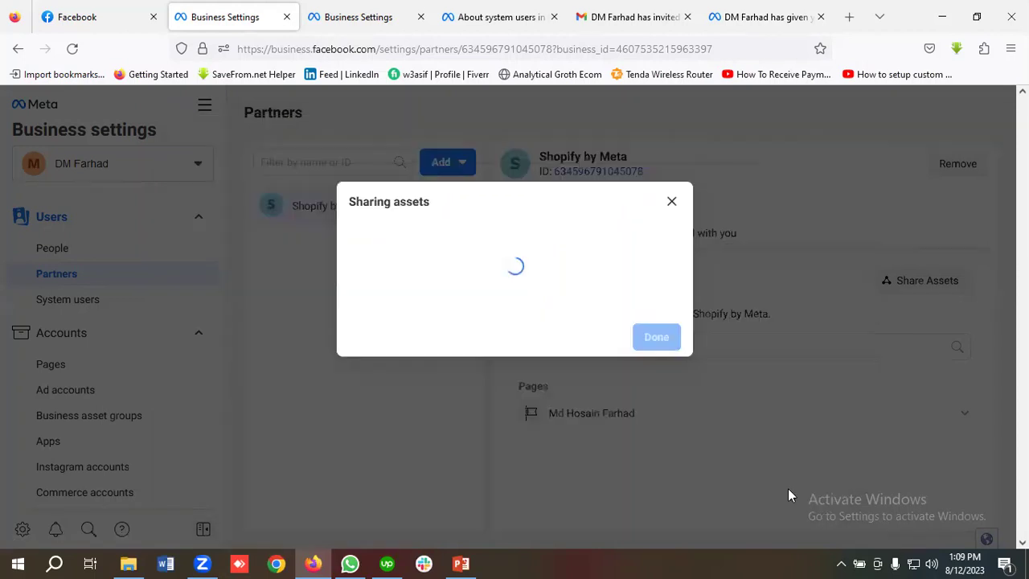
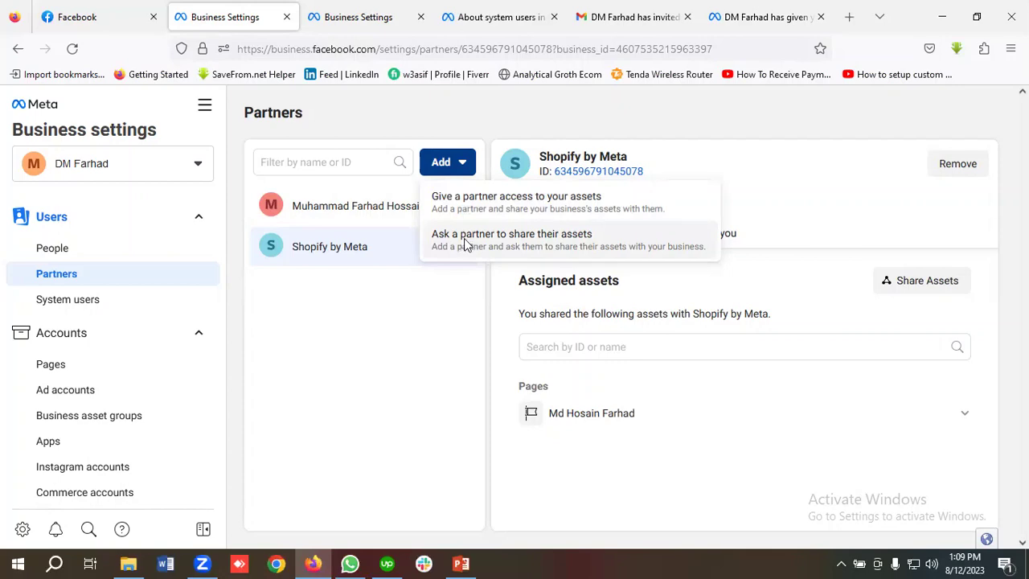
# Step: Start a request asking a partner to share their assets, entering the contact's name and e-mail
pyautogui.click(464, 241)
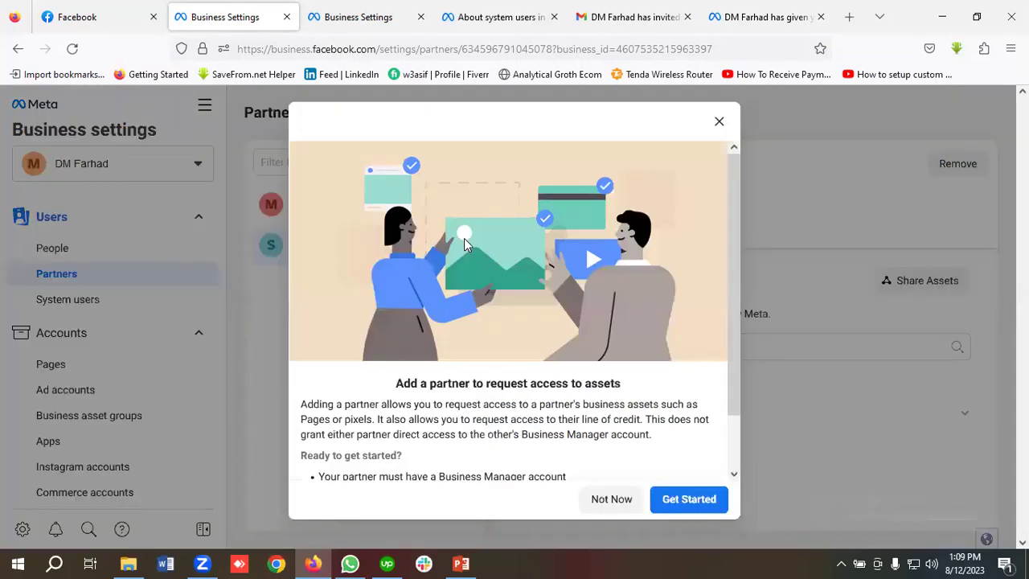
pyautogui.click(681, 506)
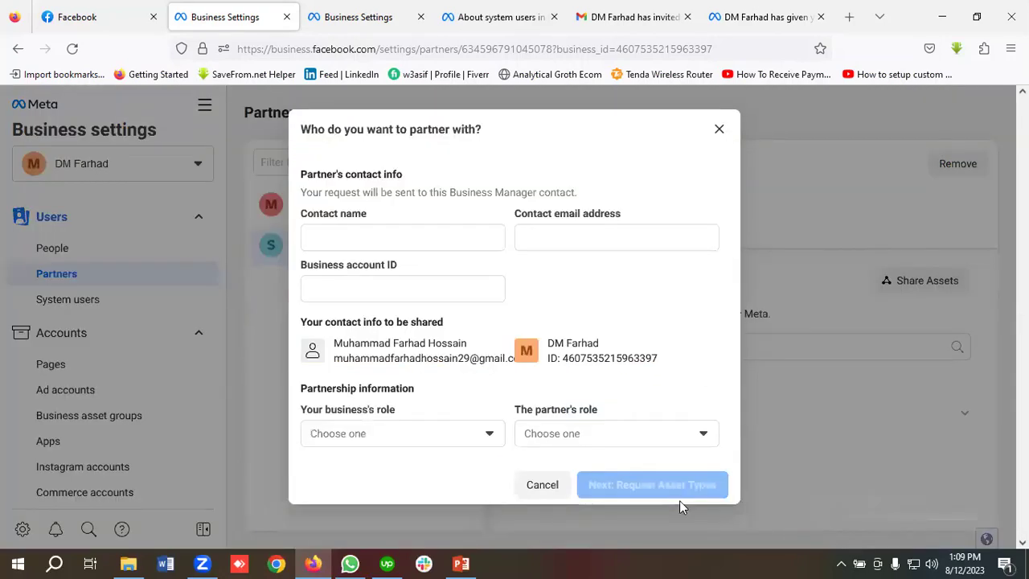
pyautogui.click(386, 240)
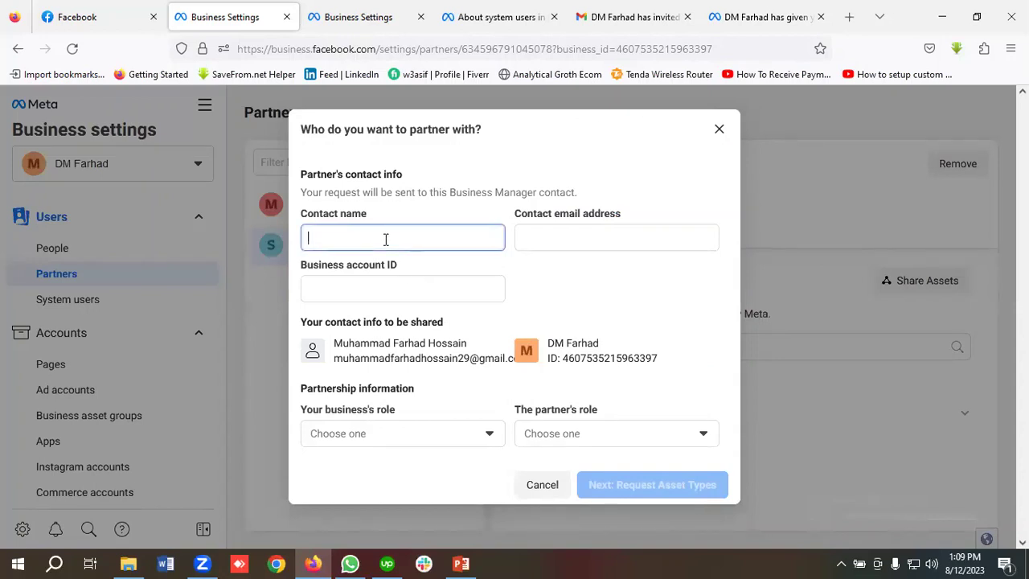
pyautogui.click(372, 287)
pyautogui.click(355, 237)
pyautogui.write('Hreday')
pyautogui.click(541, 229)
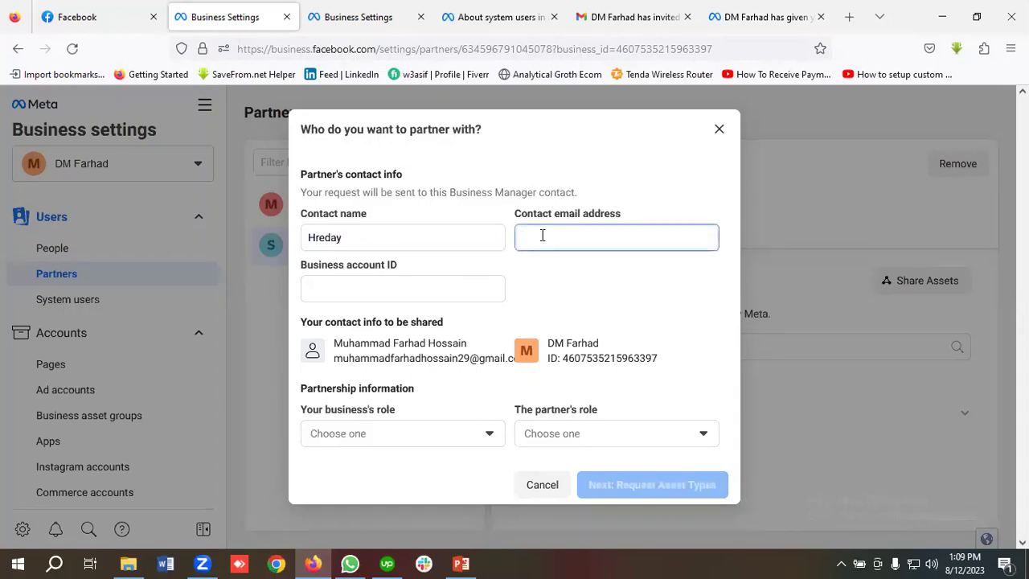
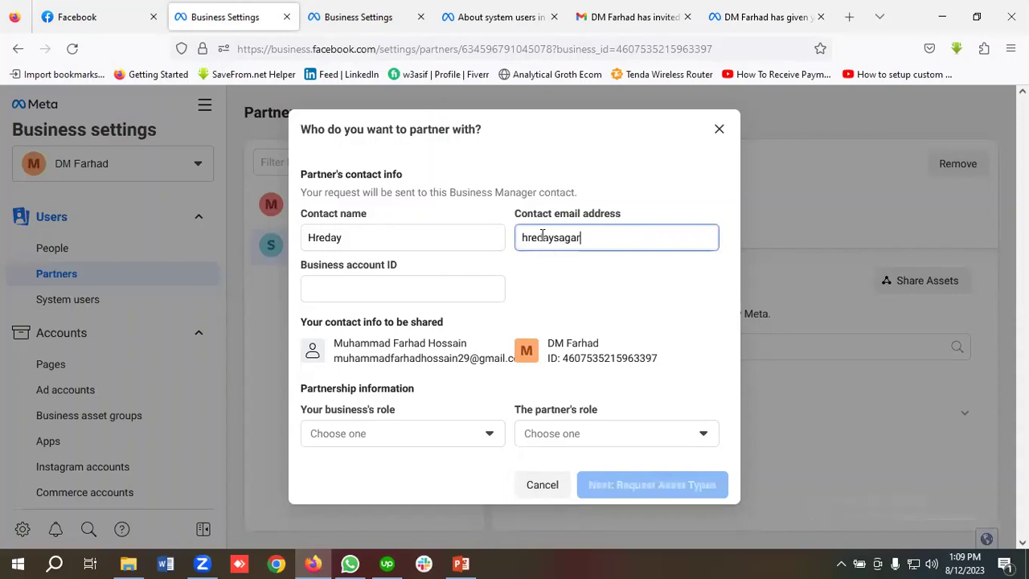
# Step: Copy this business's ID from the page address into the business account ID field
pyautogui.click(389, 291)
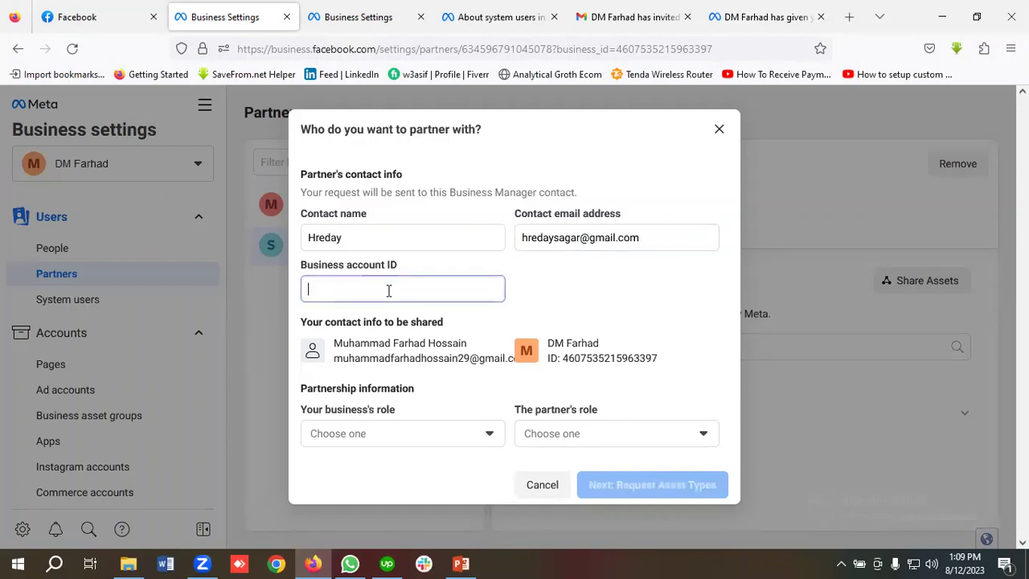
pyautogui.doubleClick(640, 49)
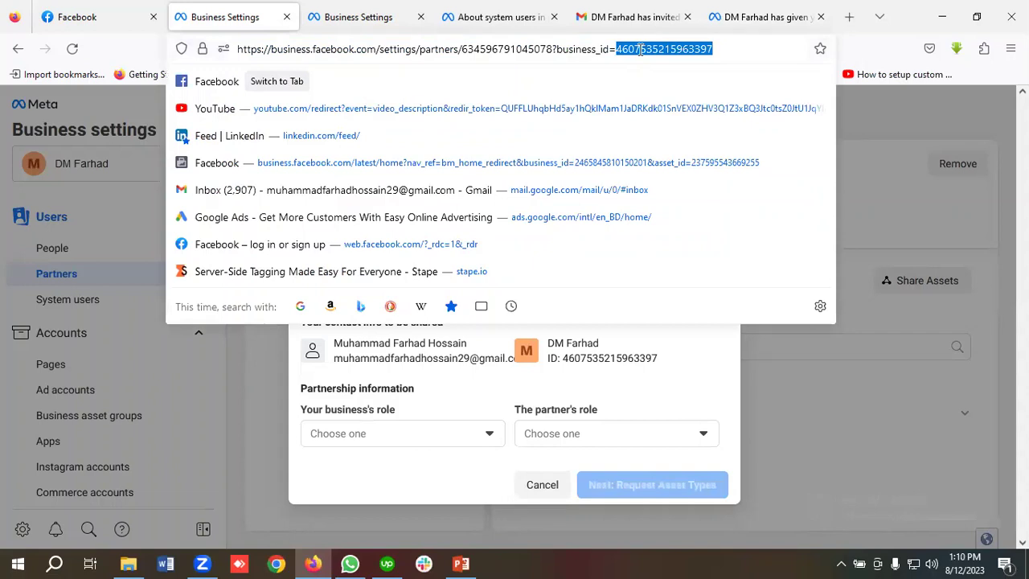
pyautogui.rightClick(641, 49)
pyautogui.click(665, 139)
pyautogui.click(365, 287)
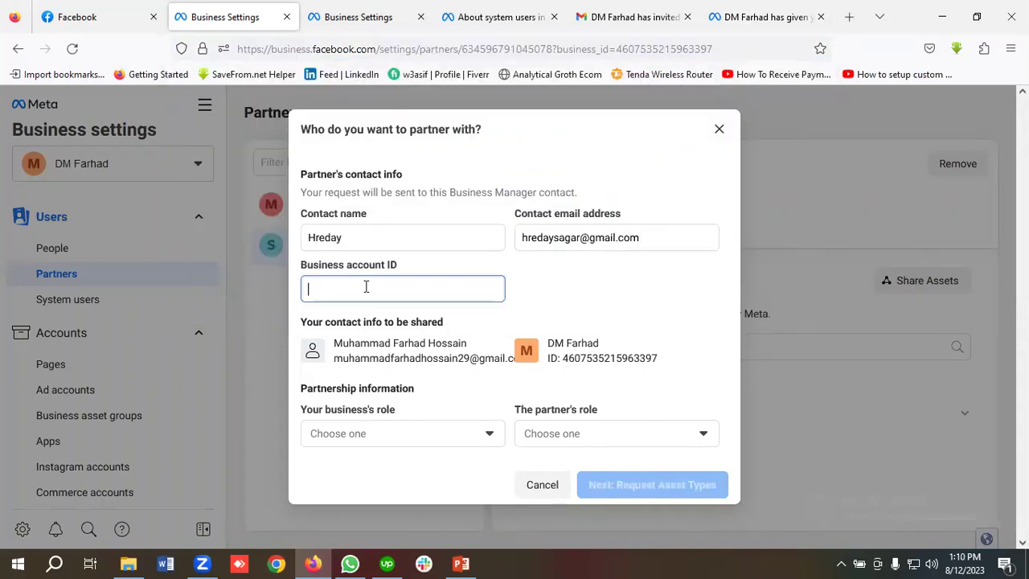
pyautogui.hotkey('ctrl', 'v')
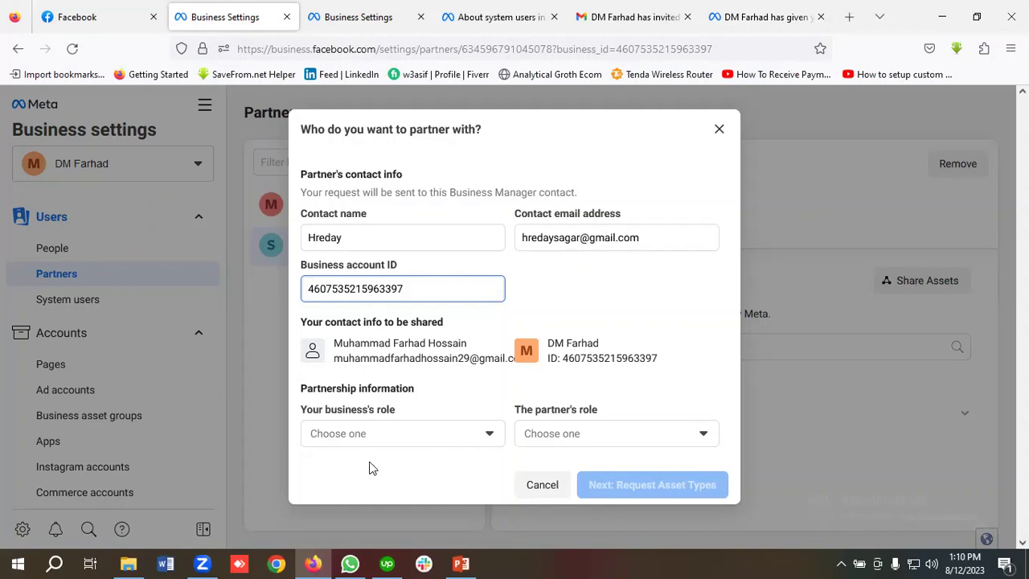
# Step: Set your business's role to Media agency and the partner's role to Brand or business
pyautogui.click(385, 442)
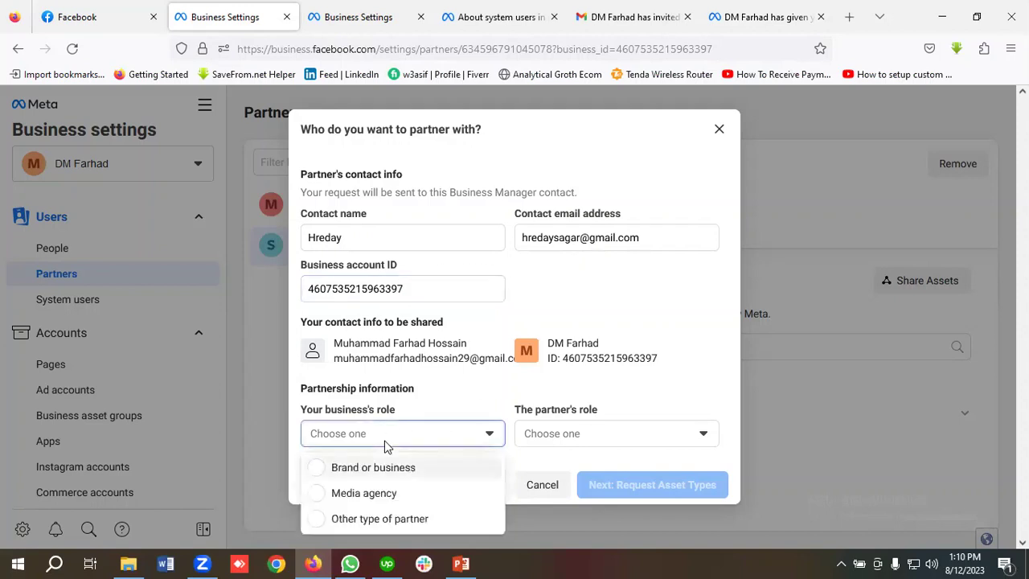
pyautogui.click(384, 498)
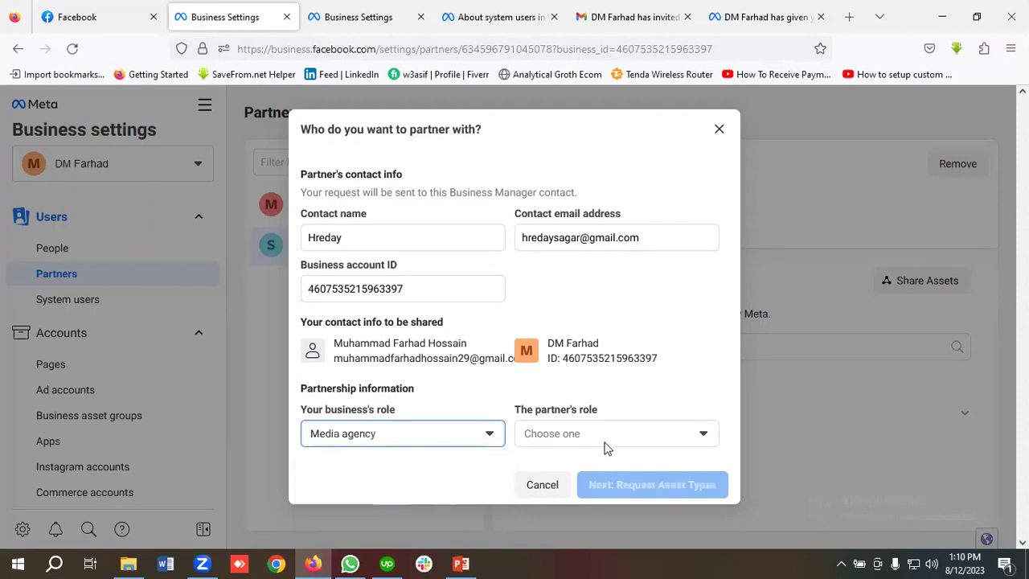
pyautogui.click(604, 440)
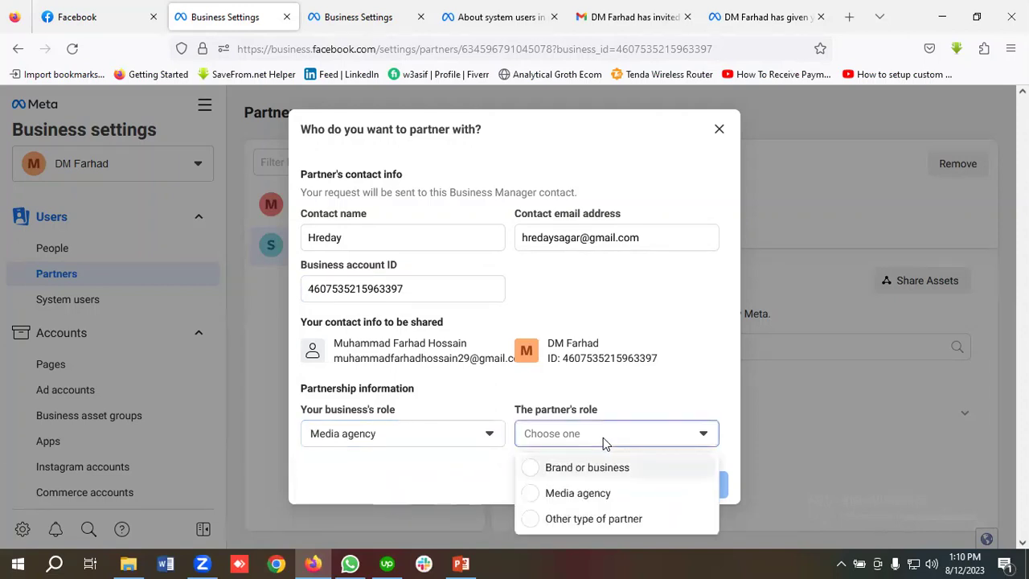
pyautogui.click(608, 471)
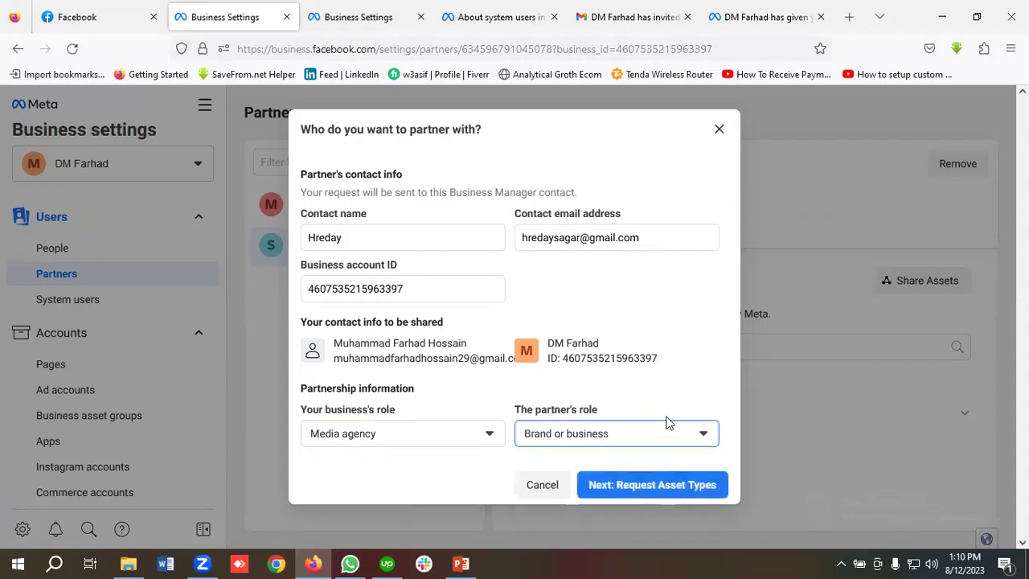
pyautogui.click(649, 486)
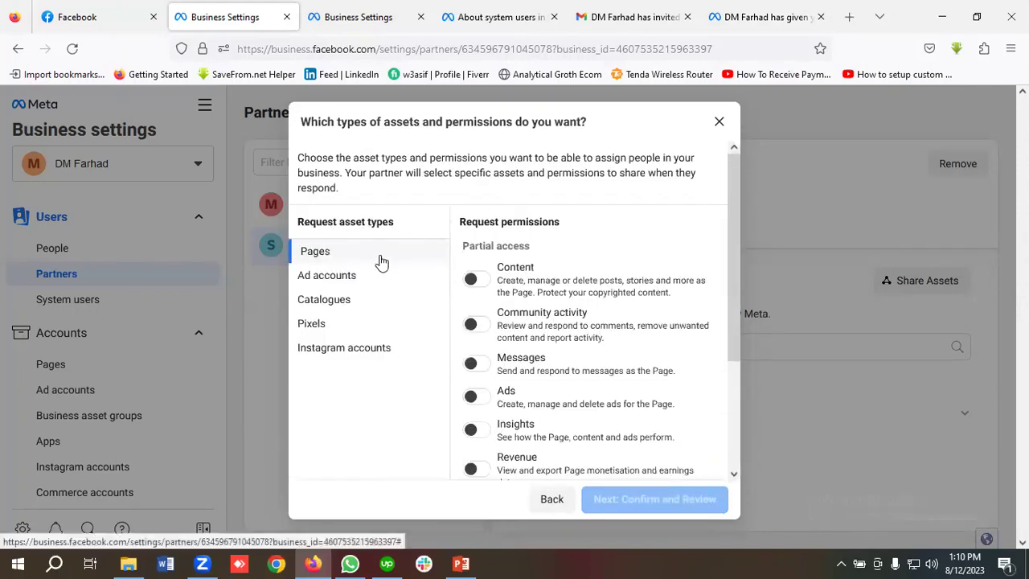
# Step: Request full control: Everything for Pages, Manage ad accounts for Ad accounts, Manage pixels for Pixels
pyautogui.scroll(-3, 502, 325)
pyautogui.scroll(-1, 514, 338)
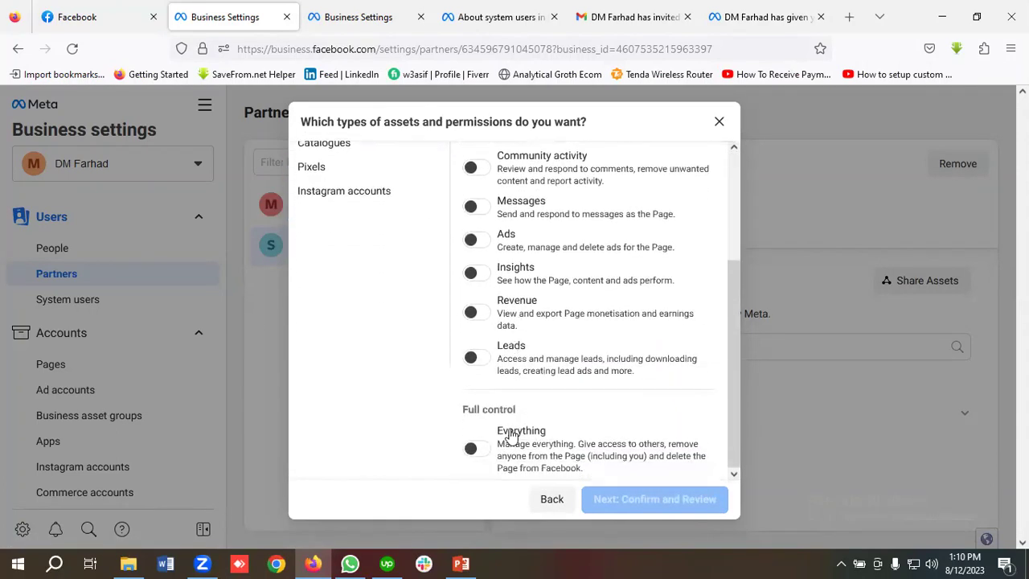
pyautogui.click(472, 448)
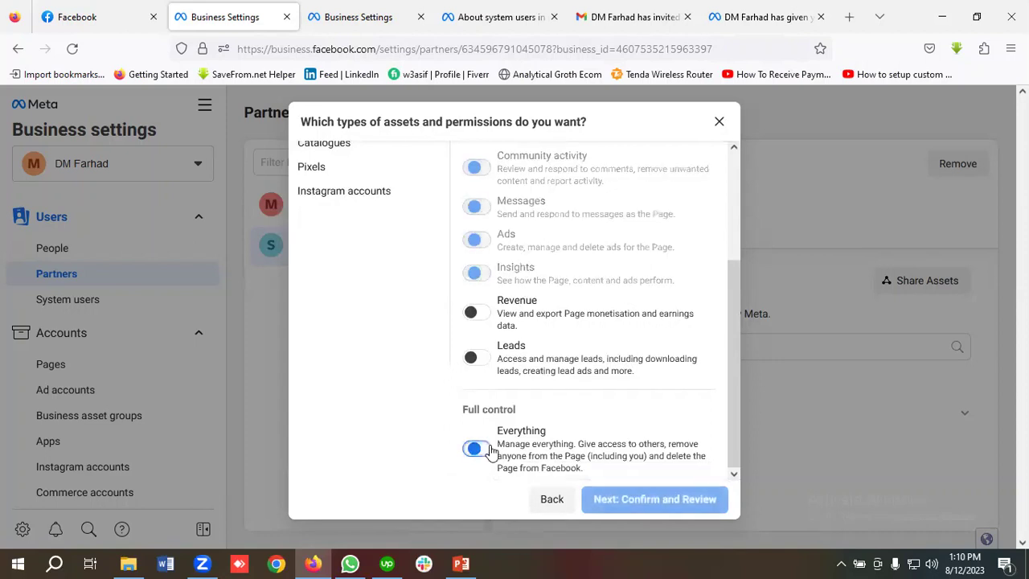
pyautogui.scroll(5, 338, 337)
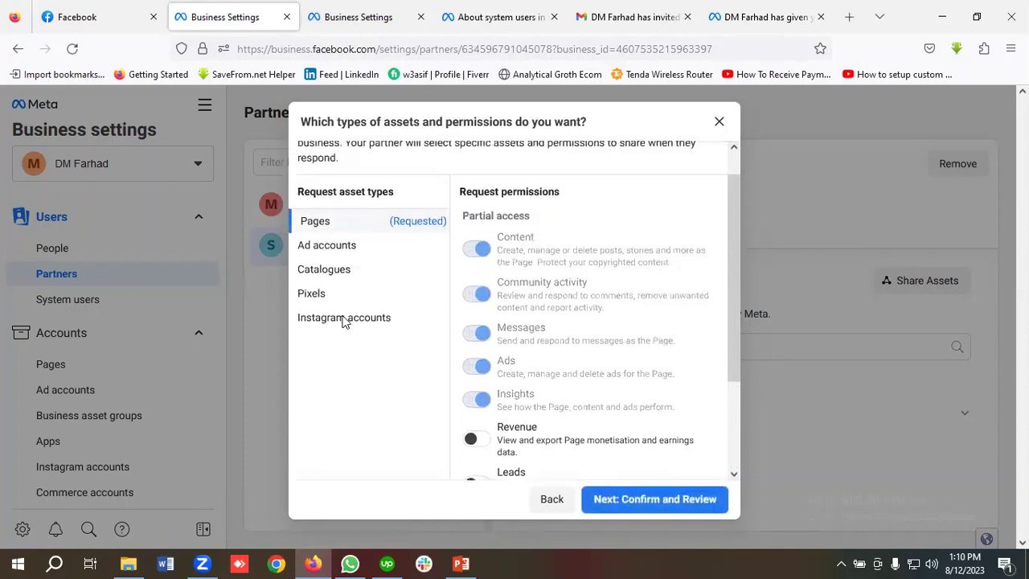
pyautogui.click(348, 252)
pyautogui.click(476, 395)
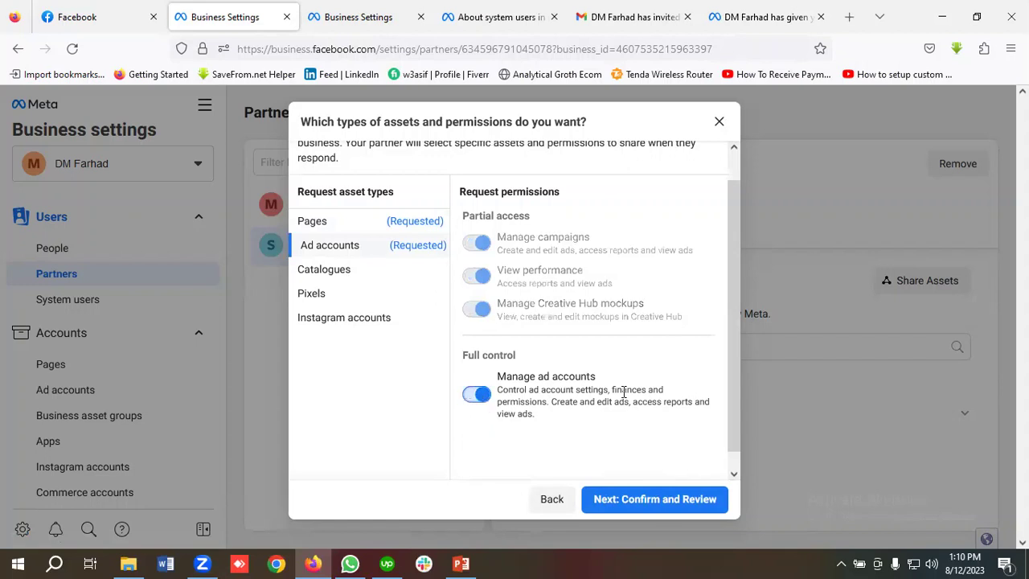
pyautogui.click(320, 297)
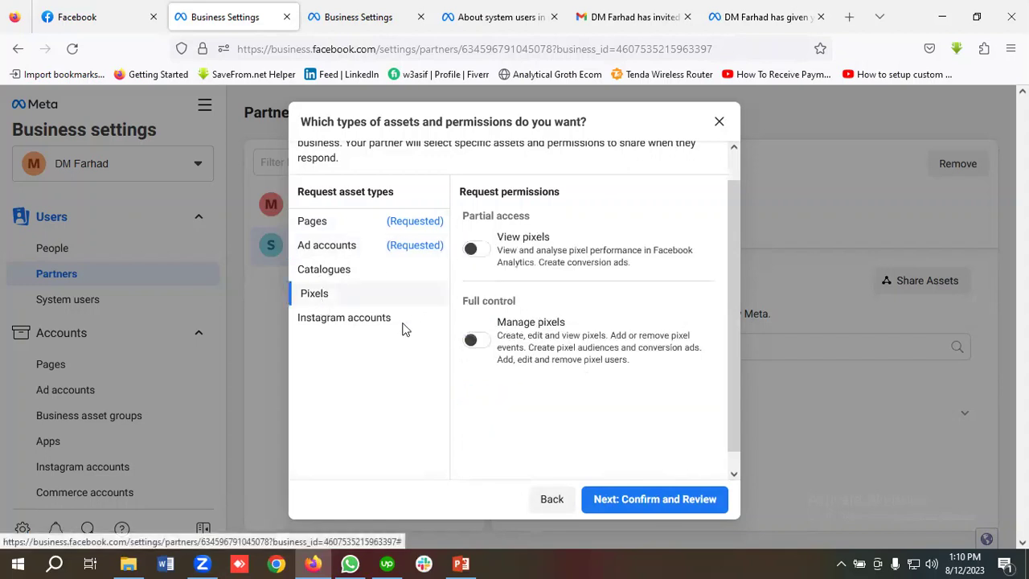
pyautogui.click(476, 339)
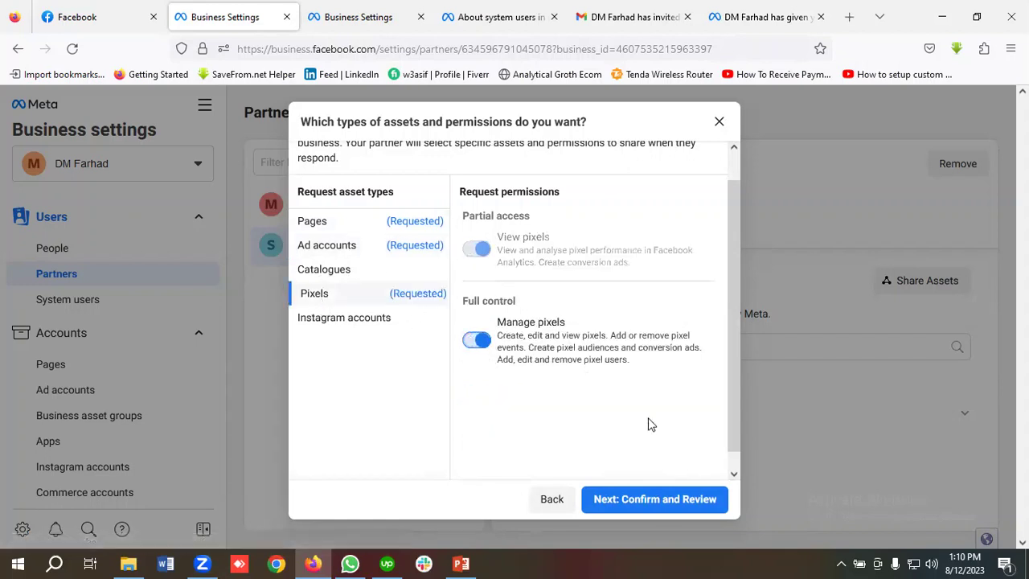
# Step: Review the request, add the message 'Give Me The Partner Request', and send it
pyautogui.click(649, 500)
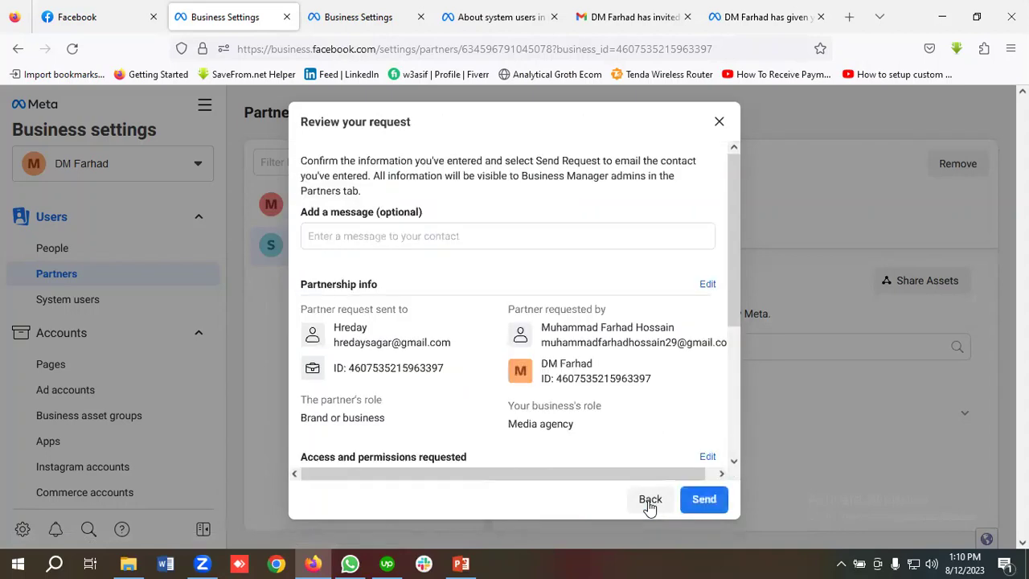
pyautogui.scroll(-3, 495, 387)
pyautogui.scroll(-1, 496, 390)
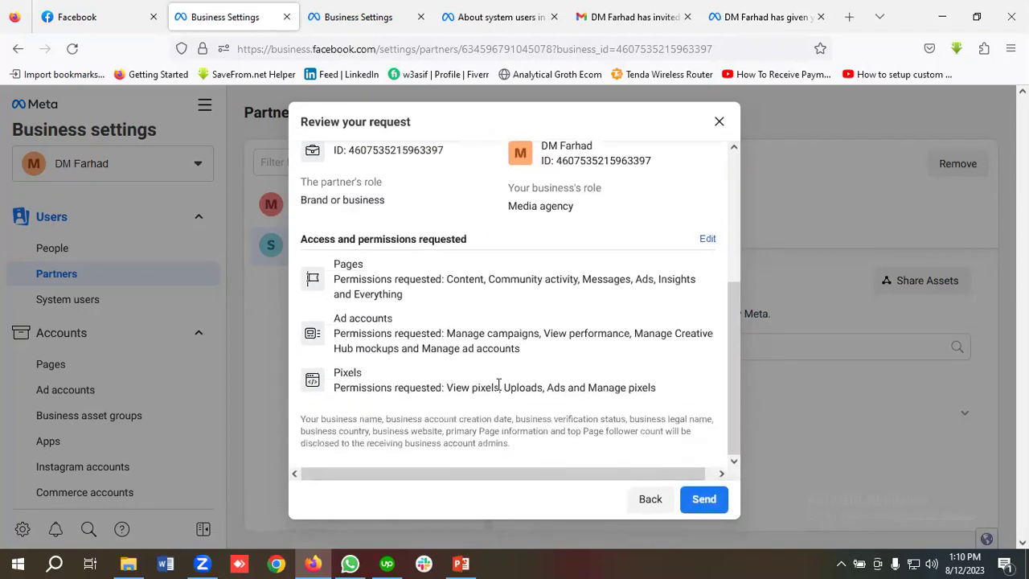
pyautogui.scroll(3, 496, 389)
pyautogui.scroll(-2, 496, 390)
pyautogui.scroll(2, 424, 319)
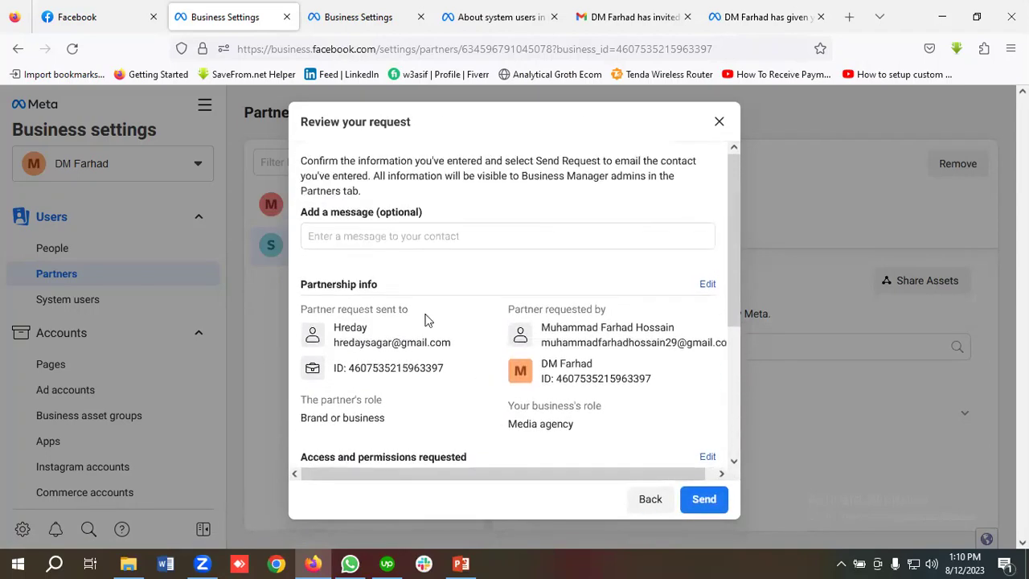
pyautogui.click(378, 236)
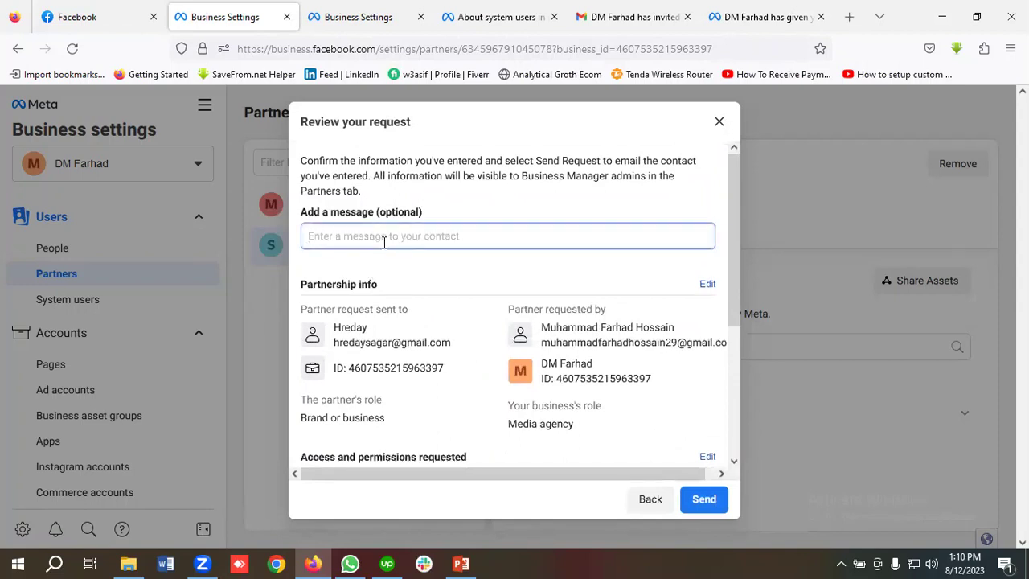
pyautogui.write('Give Me The Part')
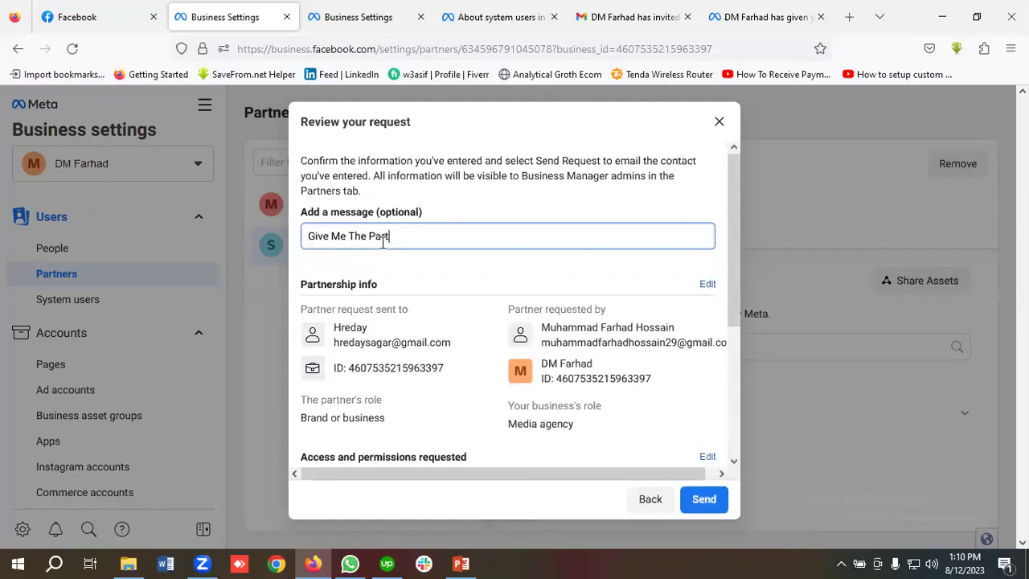
pyautogui.write('ner Request')
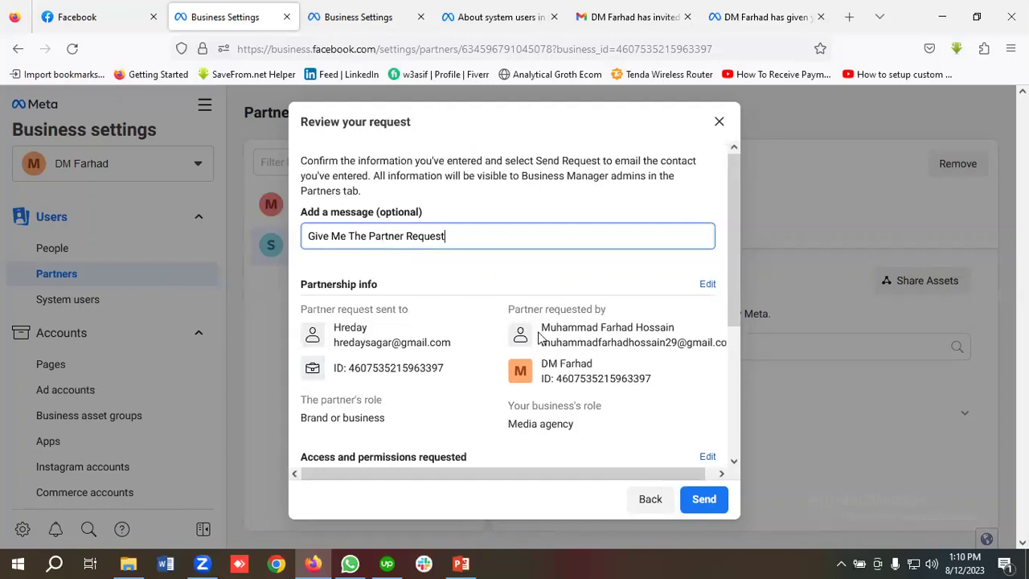
pyautogui.scroll(-3, 588, 378)
pyautogui.click(699, 498)
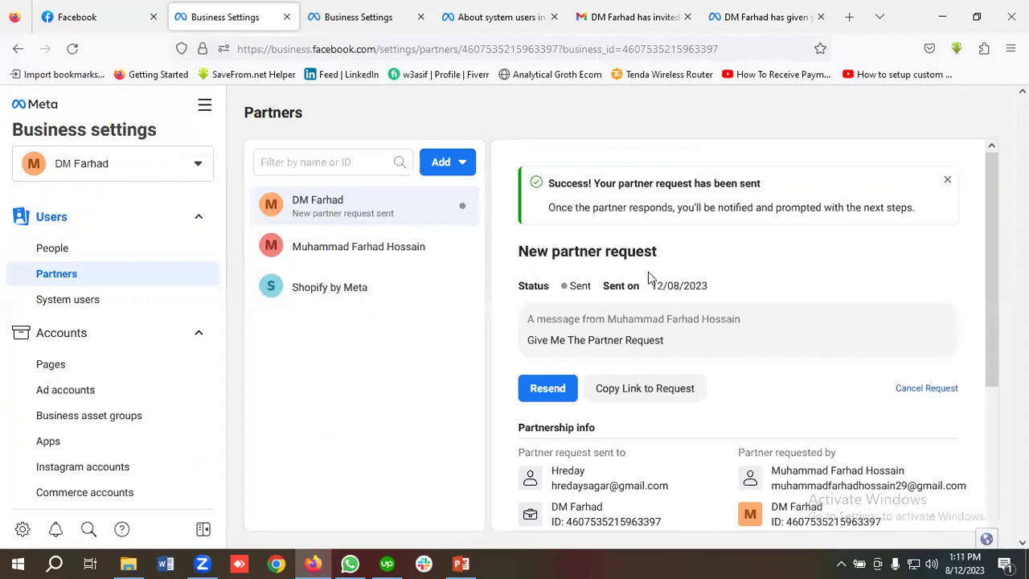
# Step: Scroll through the sent partner request's details
pyautogui.scroll(-2, 662, 289)
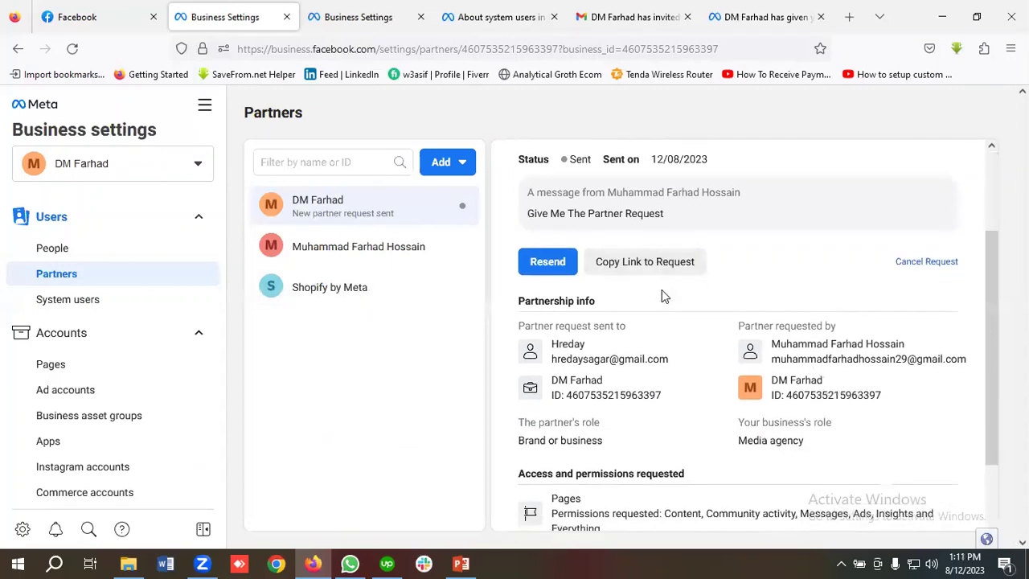
pyautogui.scroll(2, 661, 289)
pyautogui.scroll(-2, 661, 291)
pyautogui.scroll(2, 661, 291)
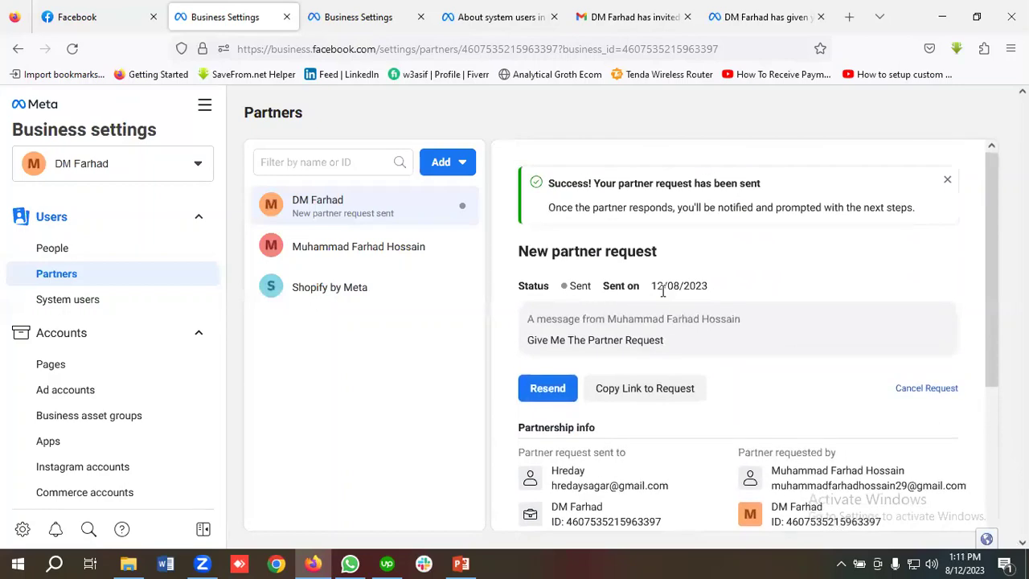
pyautogui.scroll(-3, 608, 317)
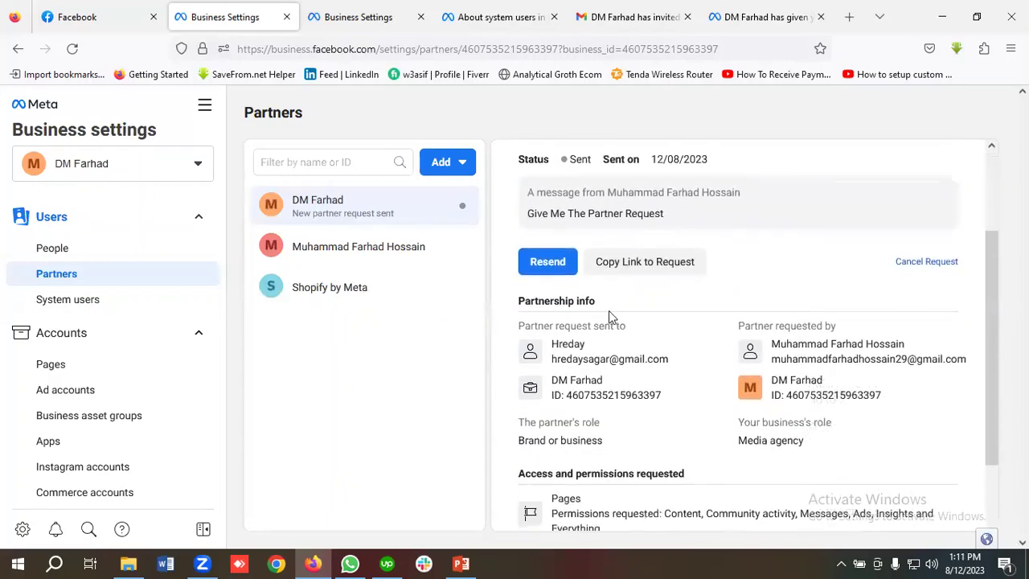
pyautogui.scroll(3, 611, 315)
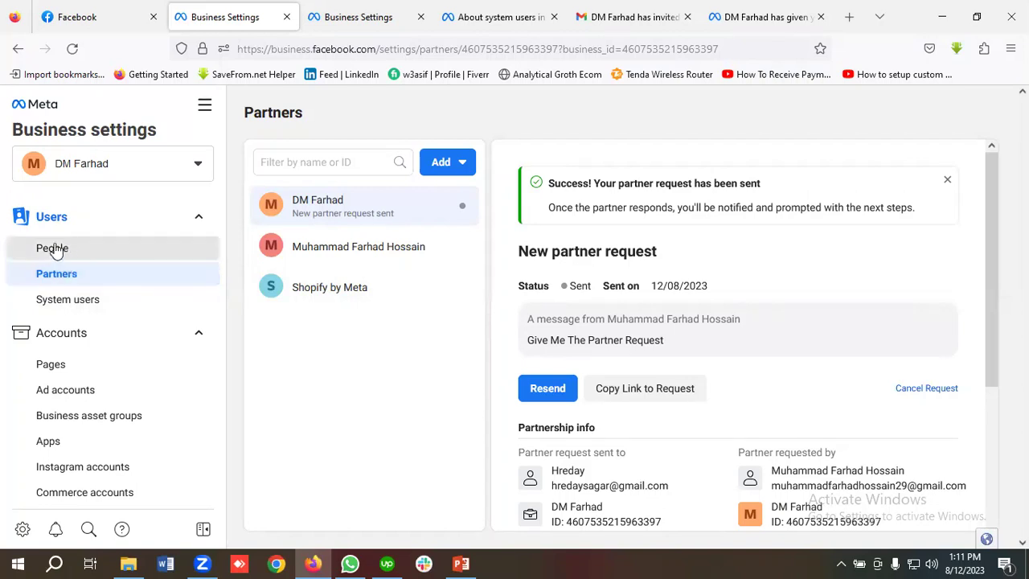
# Step: Go to the System users page, then view the About system users help article
pyautogui.click(66, 304)
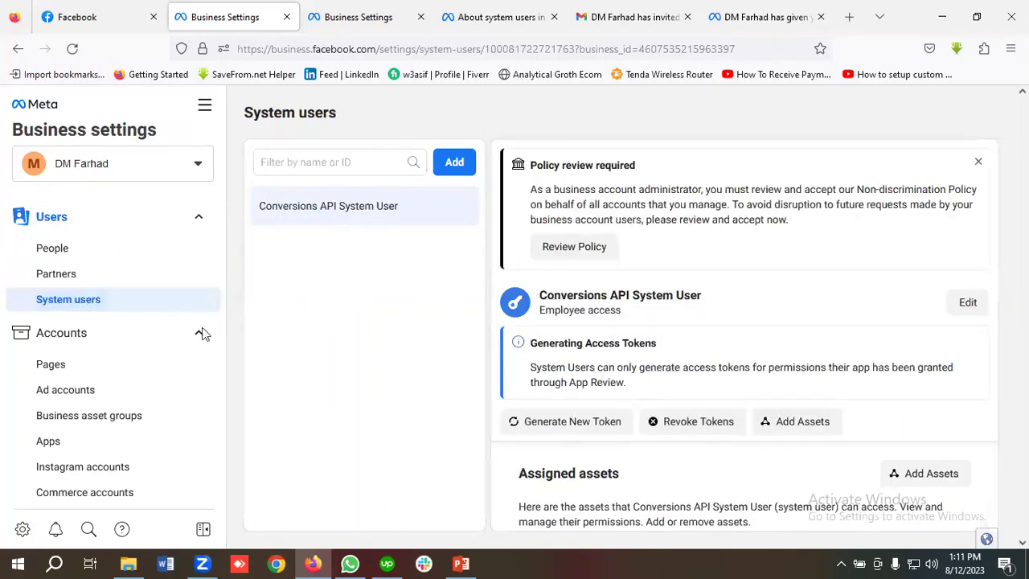
pyautogui.click(482, 17)
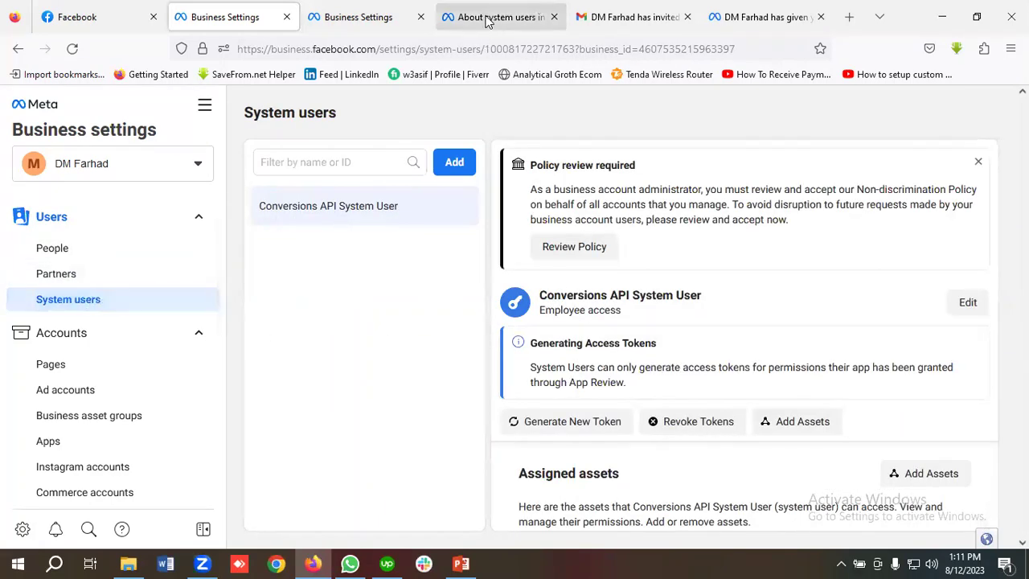
pyautogui.scroll(2, 227, 331)
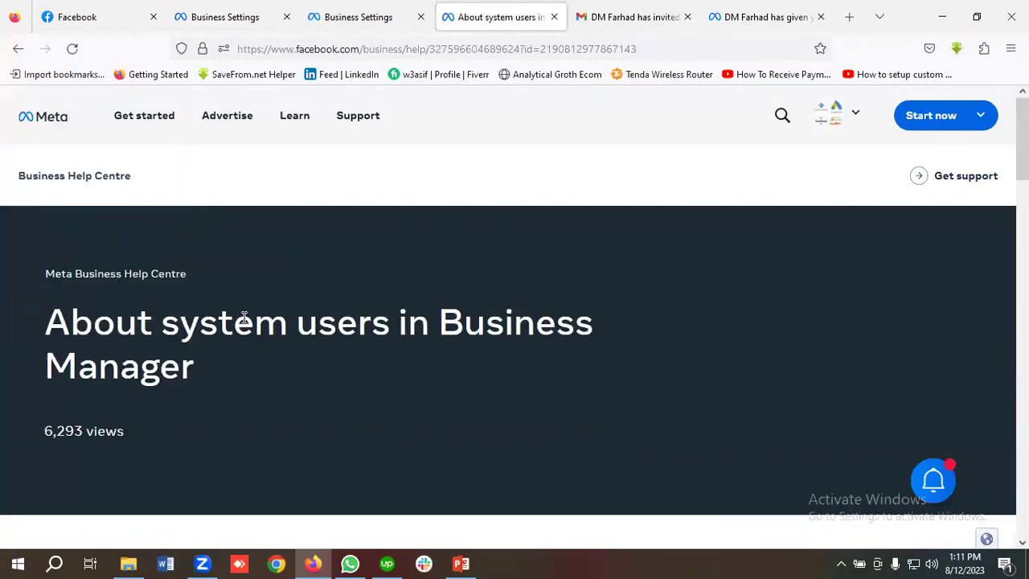
# Step: Read the system users article down to its feedback section, then return to System users settings
pyautogui.scroll(-3, 244, 318)
pyautogui.scroll(3, 249, 323)
pyautogui.scroll(-3, 246, 316)
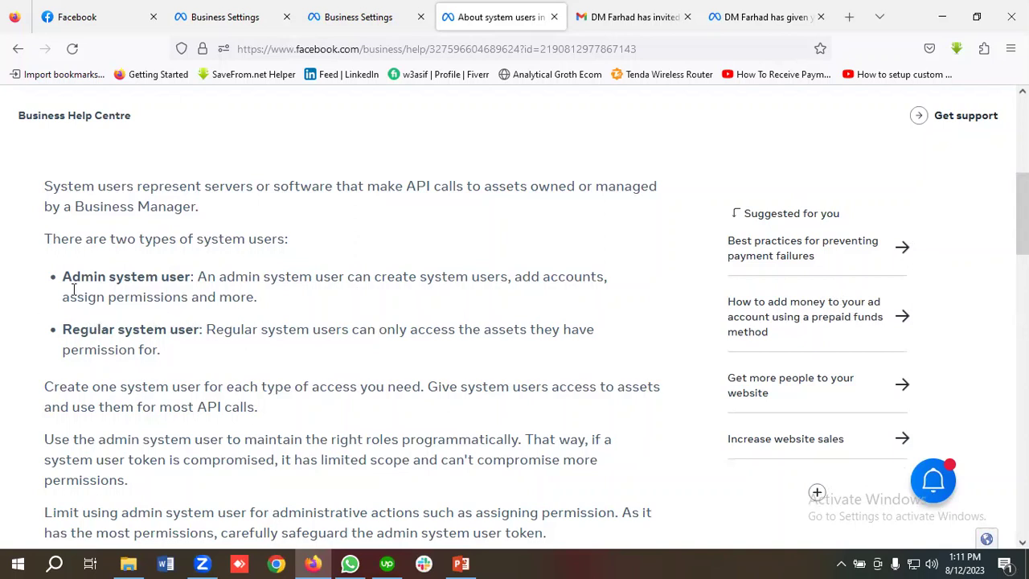
pyautogui.scroll(-2, 115, 291)
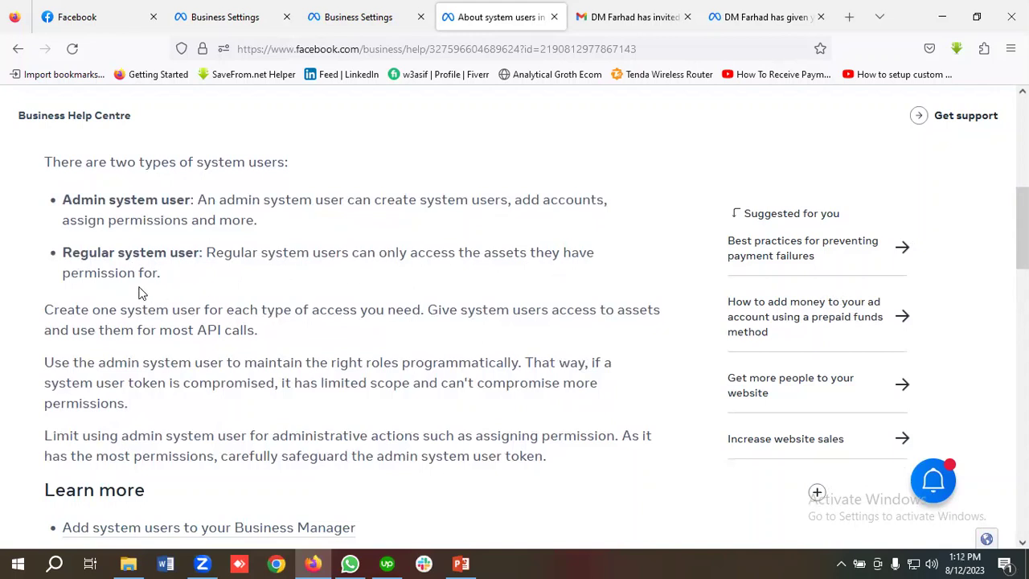
pyautogui.scroll(-2, 153, 282)
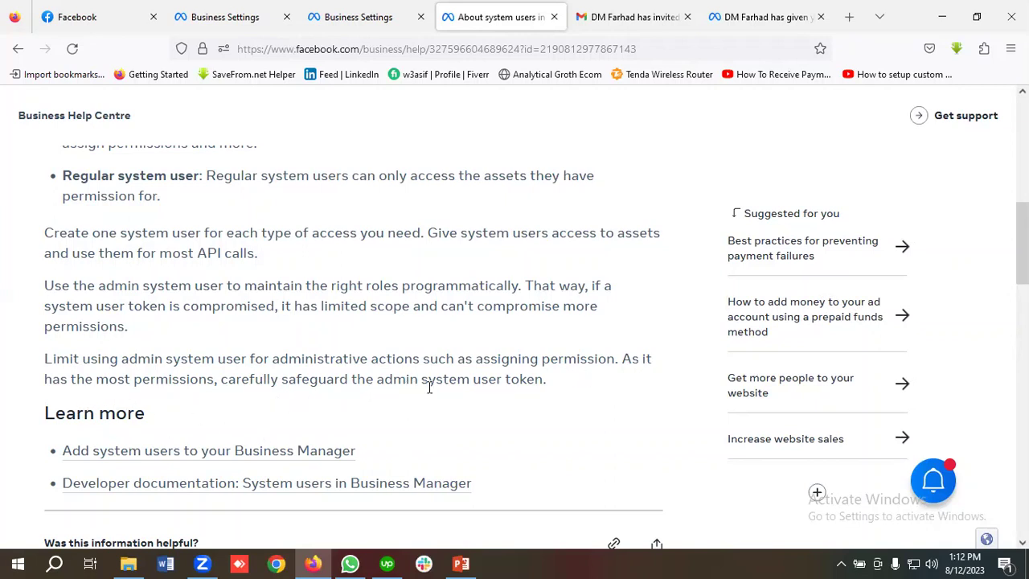
pyautogui.scroll(-3, 202, 358)
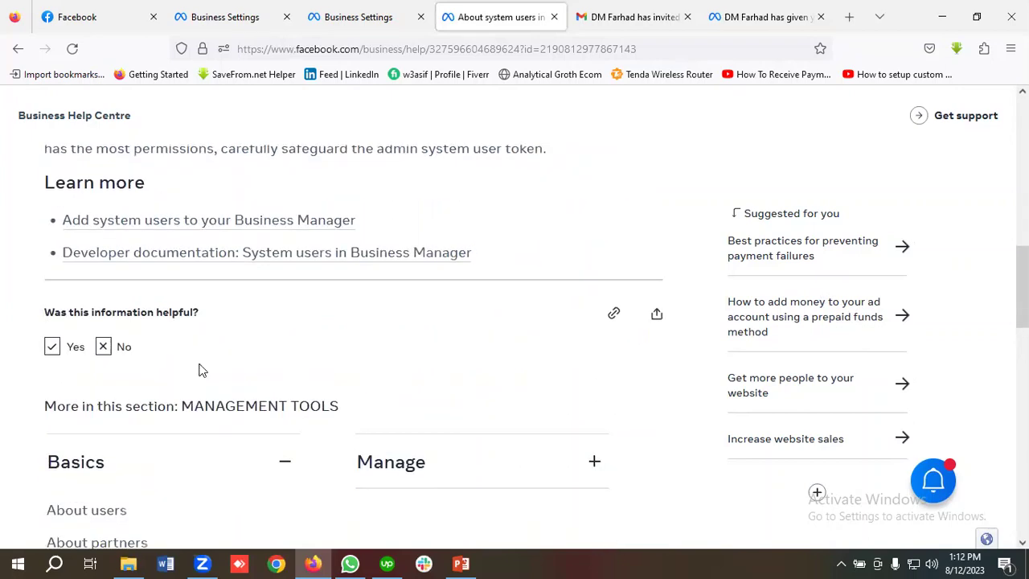
pyautogui.scroll(2, 204, 372)
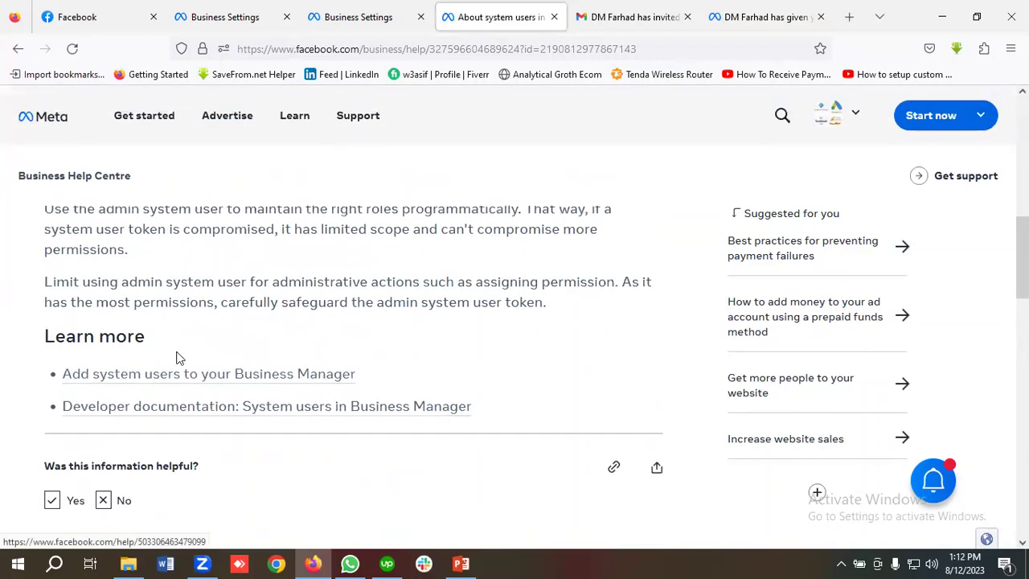
pyautogui.scroll(-1, 215, 353)
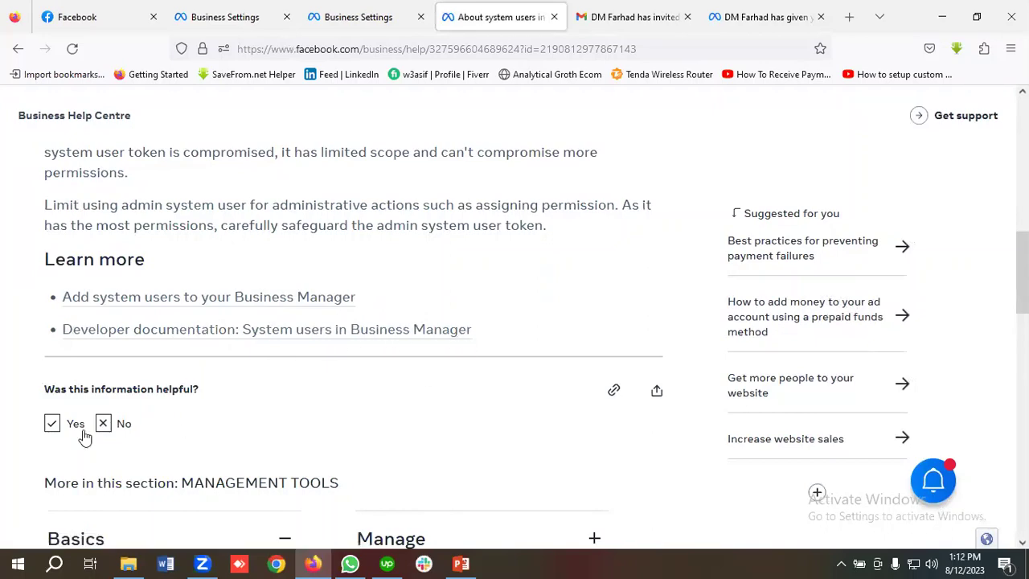
pyautogui.scroll(3, 171, 379)
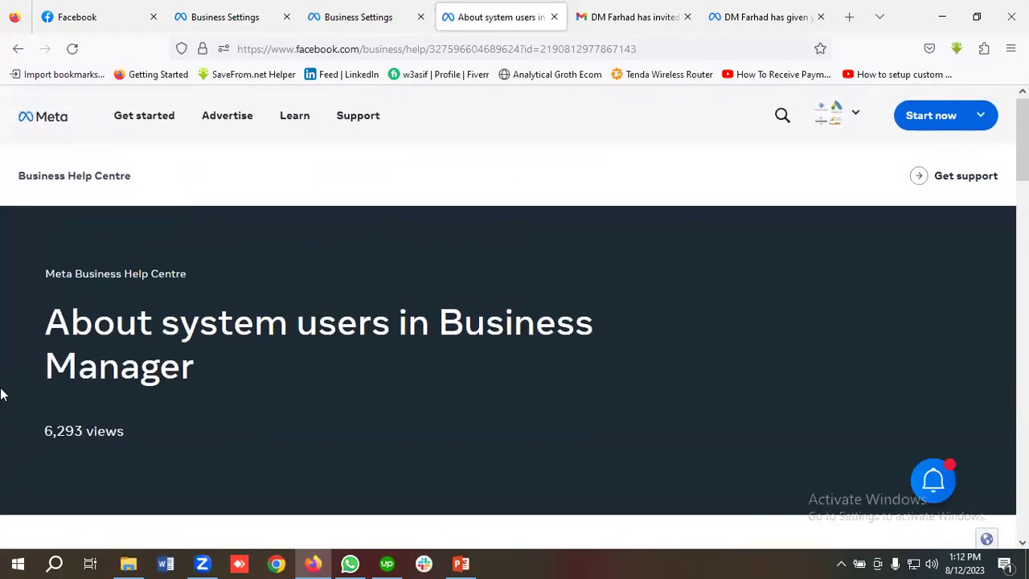
pyautogui.click(244, 19)
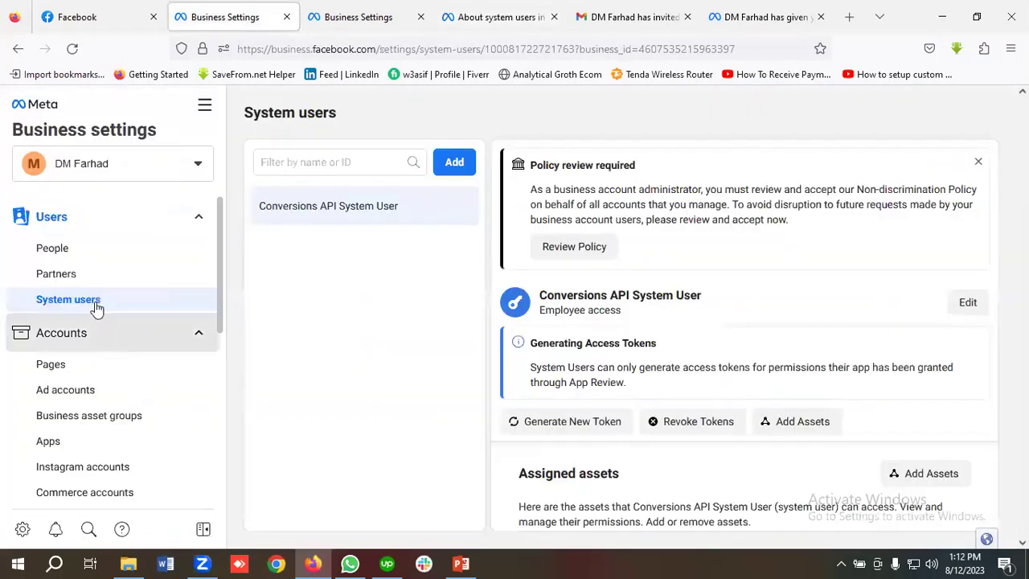